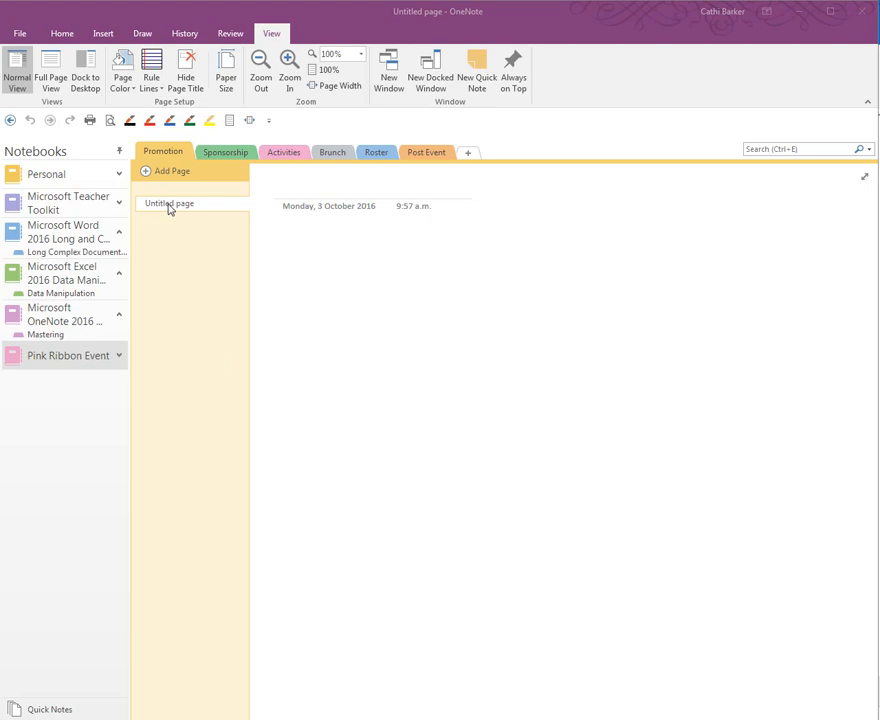
Title the untitled page in the Promotion section "Overview"
click(176, 204)
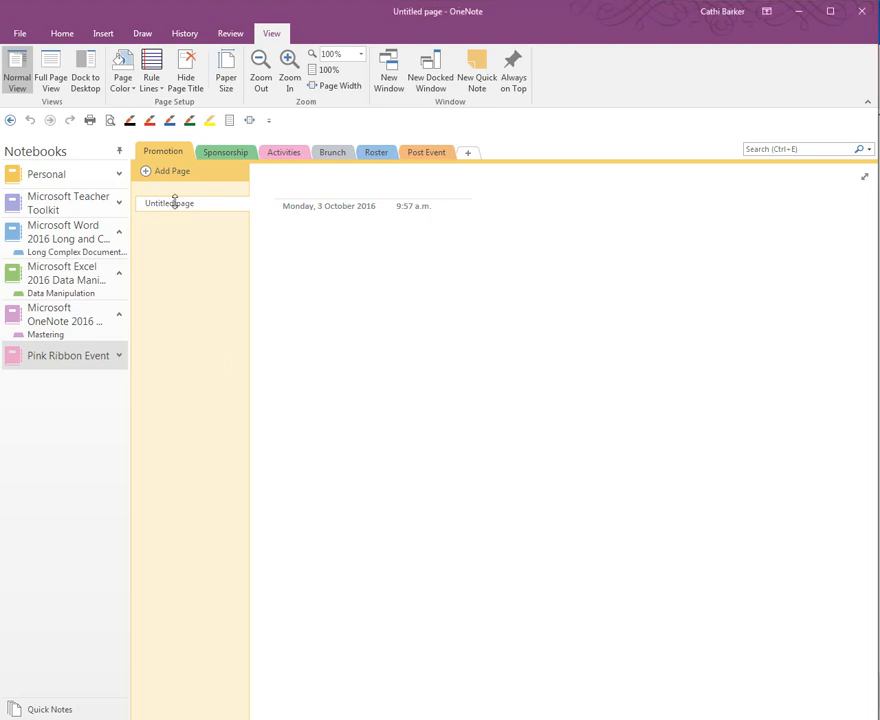
click(314, 198)
text(Overview)
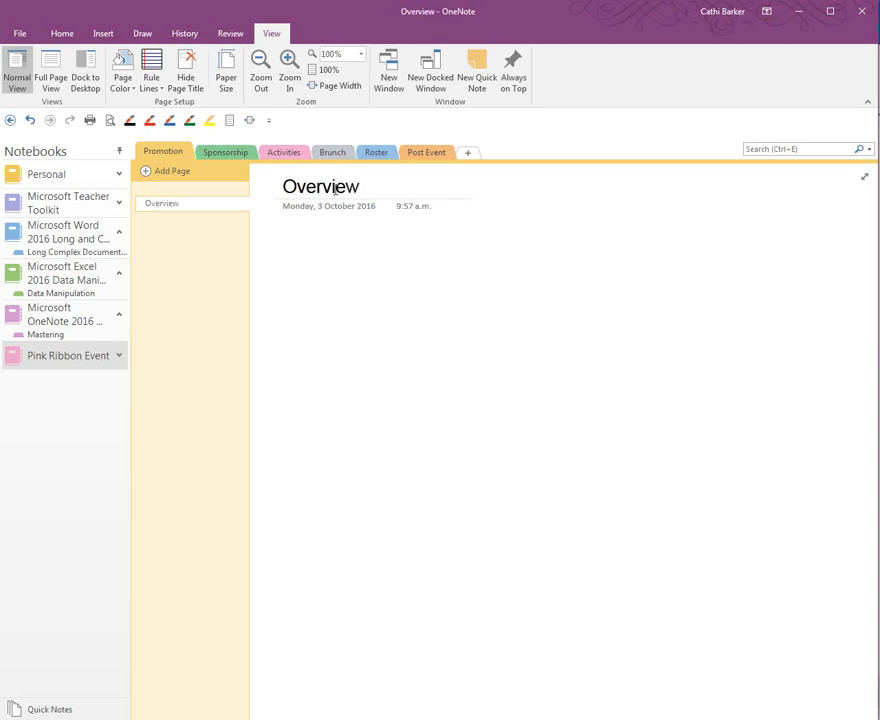
Add three more pages to the Promotion section, titled "Newspapers", "Social Media" and "TV"
click(166, 176)
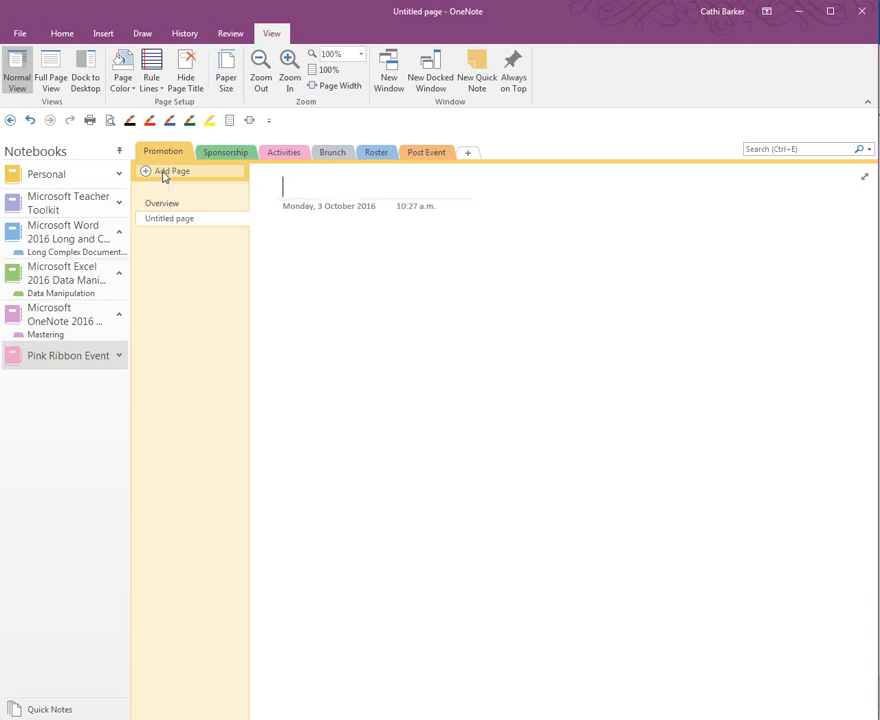
text(Newspapers)
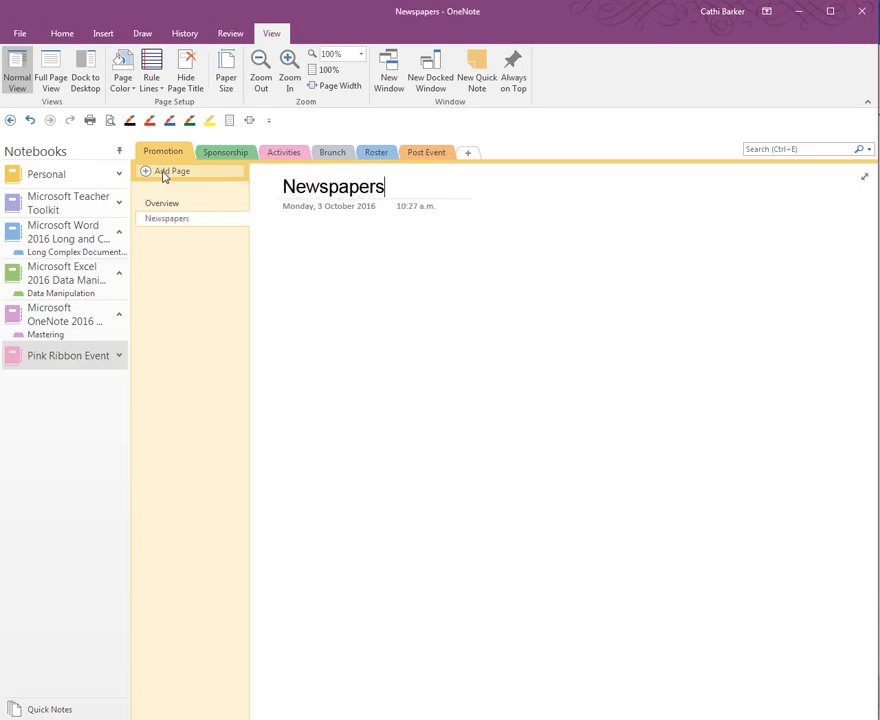
click(164, 176)
text(S)
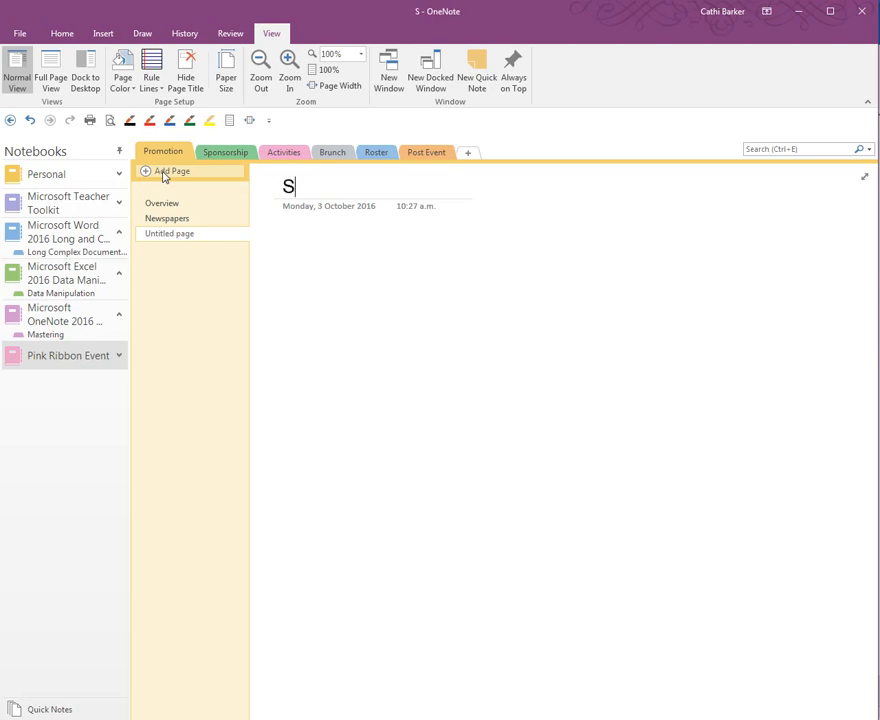
text(ocial Media)
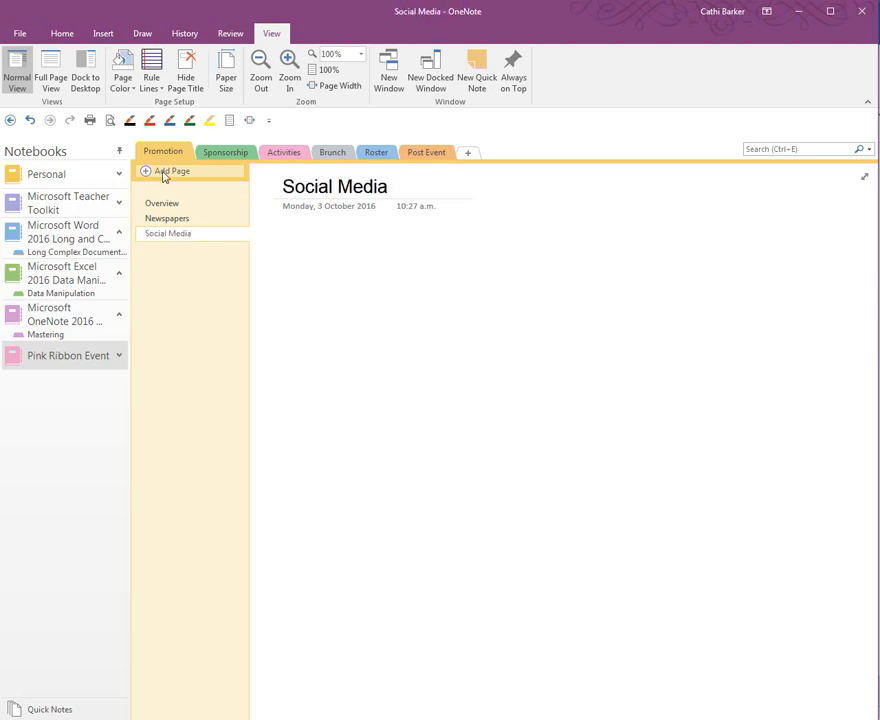
click(165, 176)
text(TV)
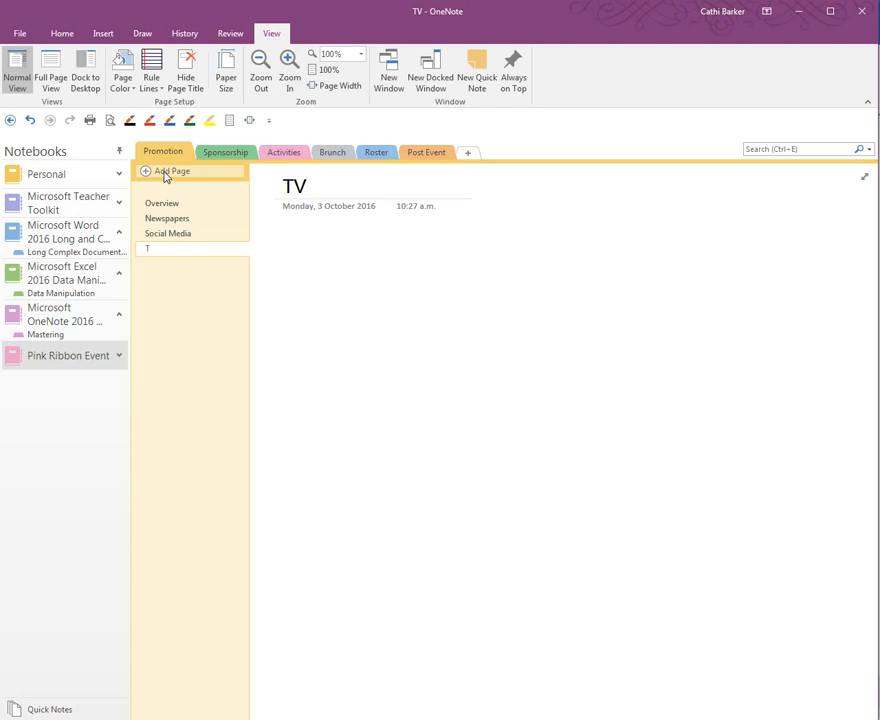
Add two pages titled "Web Pages" and "Community Groups" to the Promotion section
click(165, 176)
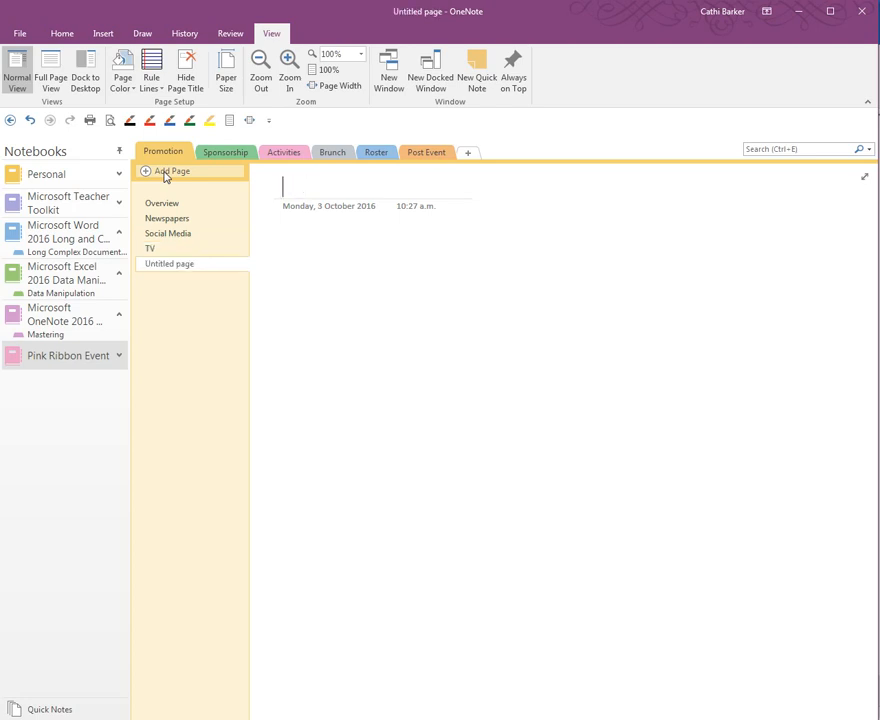
text(Web Pages)
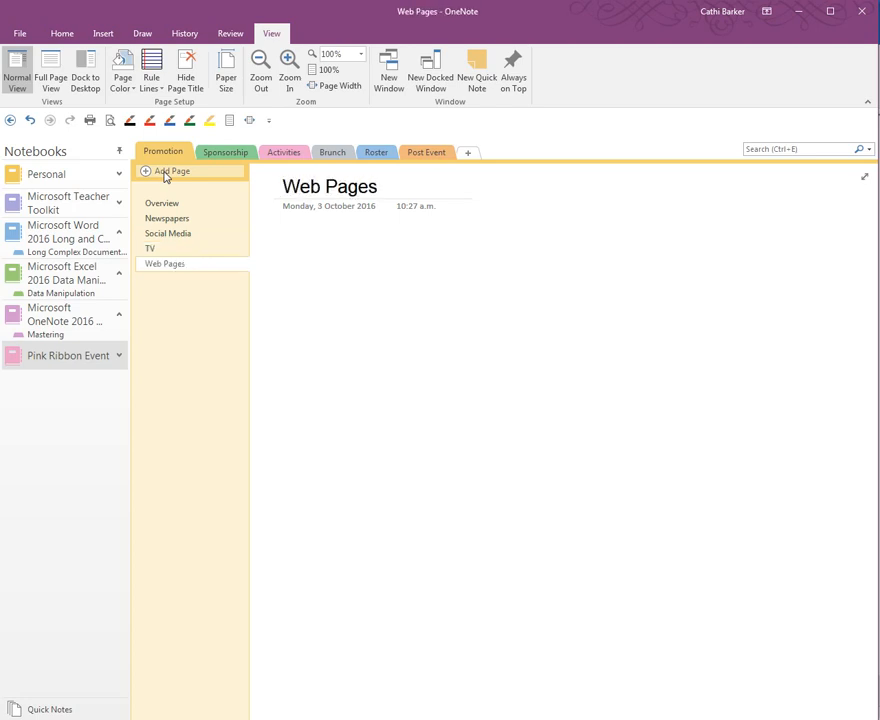
click(166, 176)
text(Community Groups)
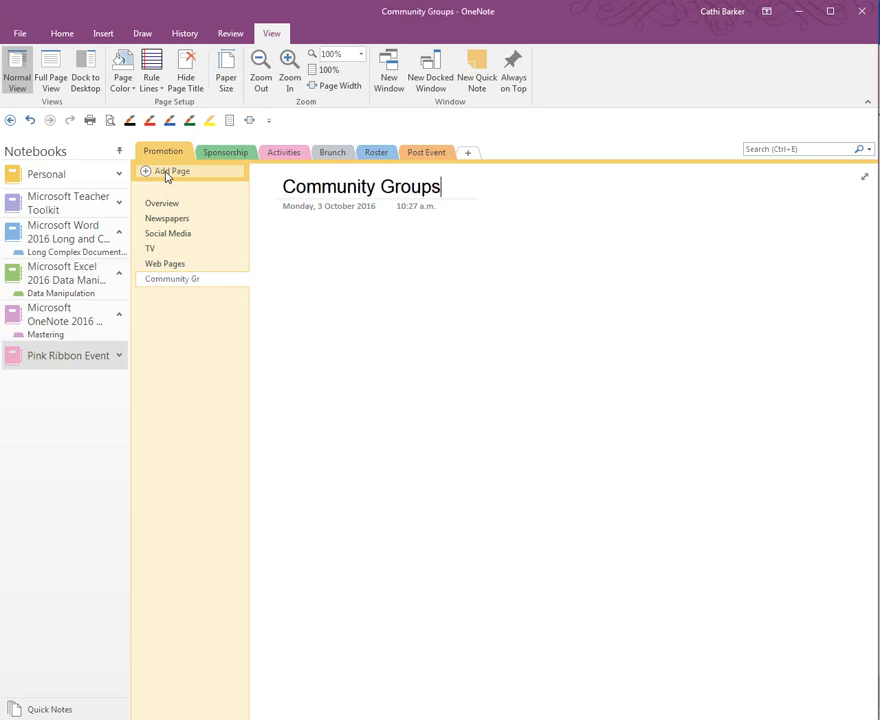
Add two pages titled "Printed" and "Online" at the end of the Promotion section
click(171, 175)
text(Printed)
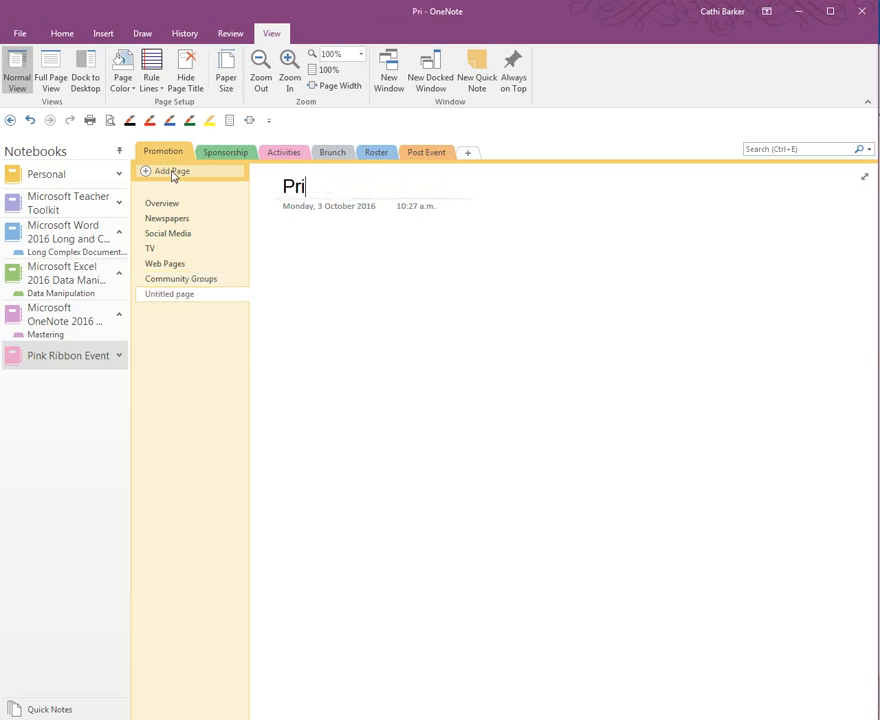
click(171, 175)
text(L)
key(BackSpace)
text(Online)
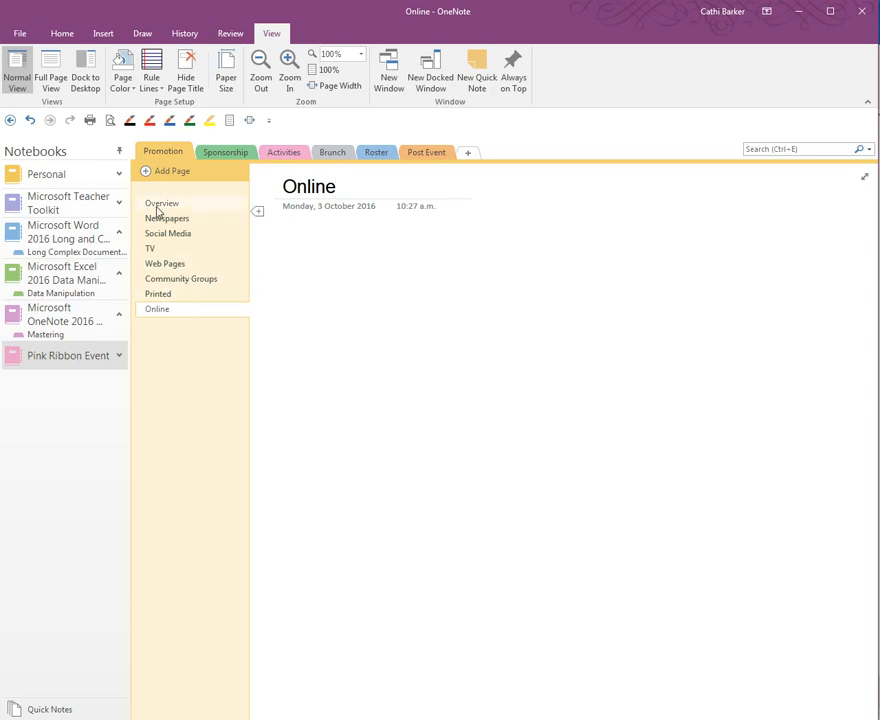
Move the Web Pages page directly below Overview in the page list
click(172, 266)
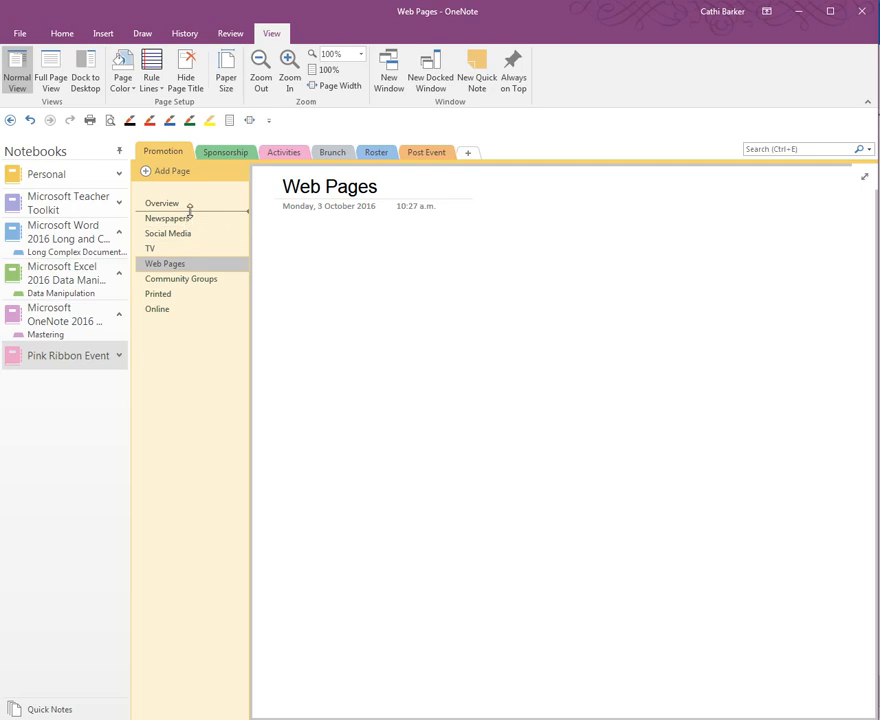
drag(189, 208, 190, 216)
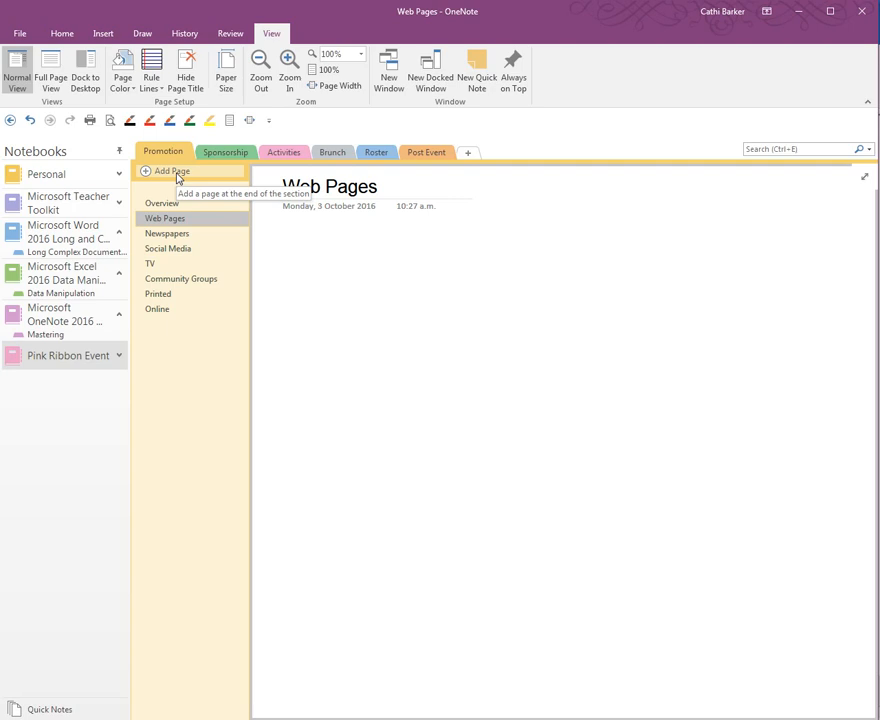
mouse_move(254, 213)
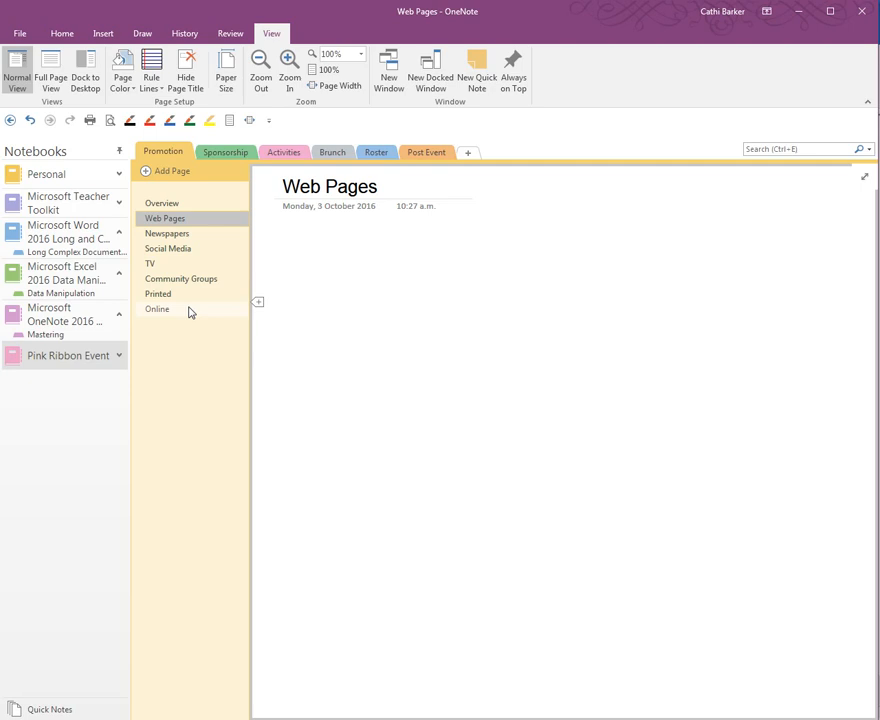
Move the Community Groups page to the end of the page list, below Online
click(186, 296)
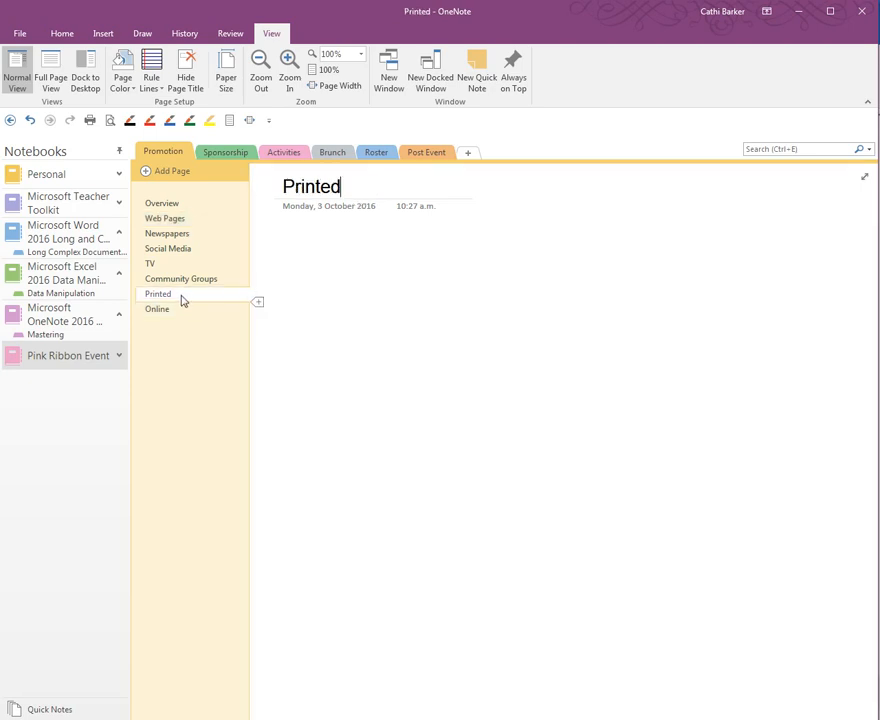
drag(181, 275, 196, 296)
click(176, 316)
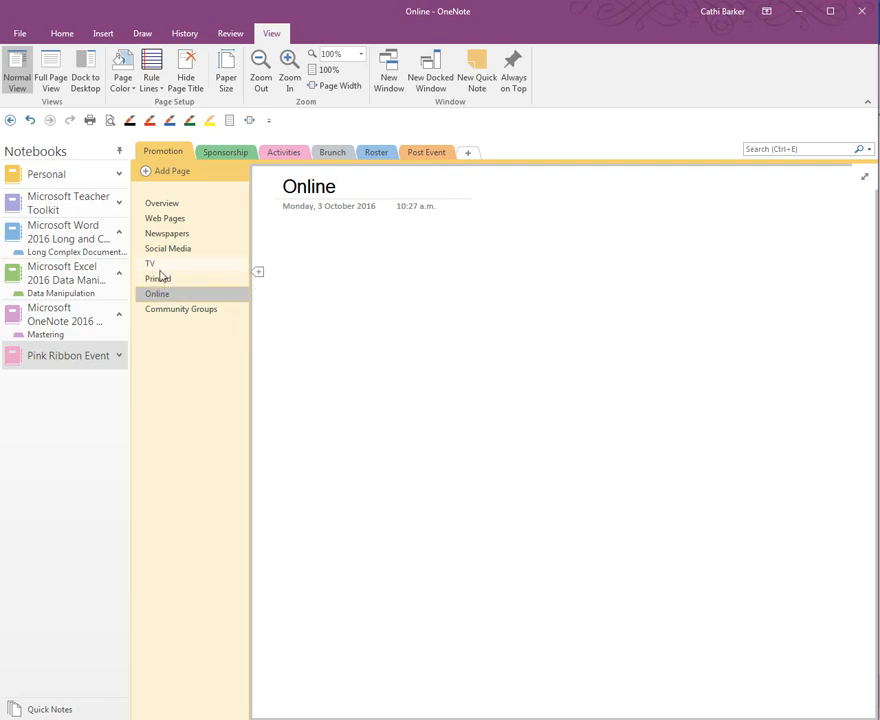
Turn the Printed and Online pages together into subpages under TV, indented by one level
click(165, 278)
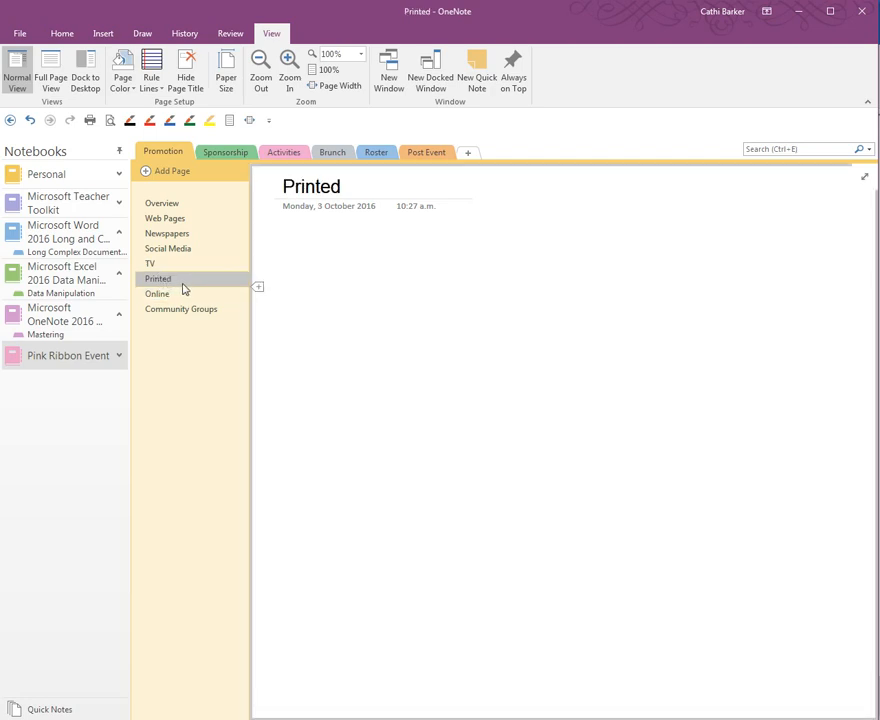
shift+click(166, 297)
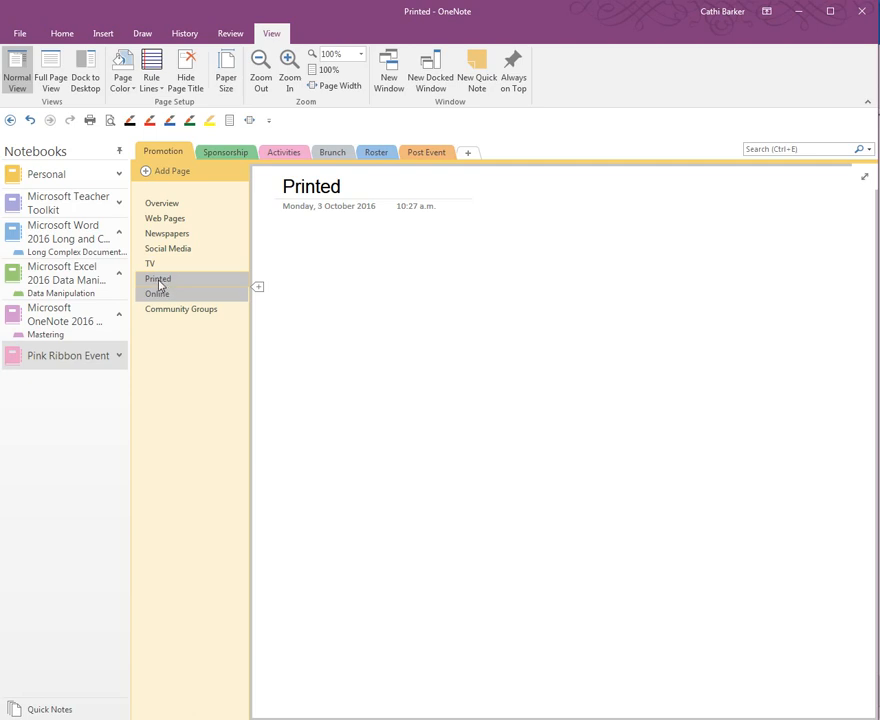
key(ctrl+alt+bracketright)
key(ctrl+alt+bracketleft)
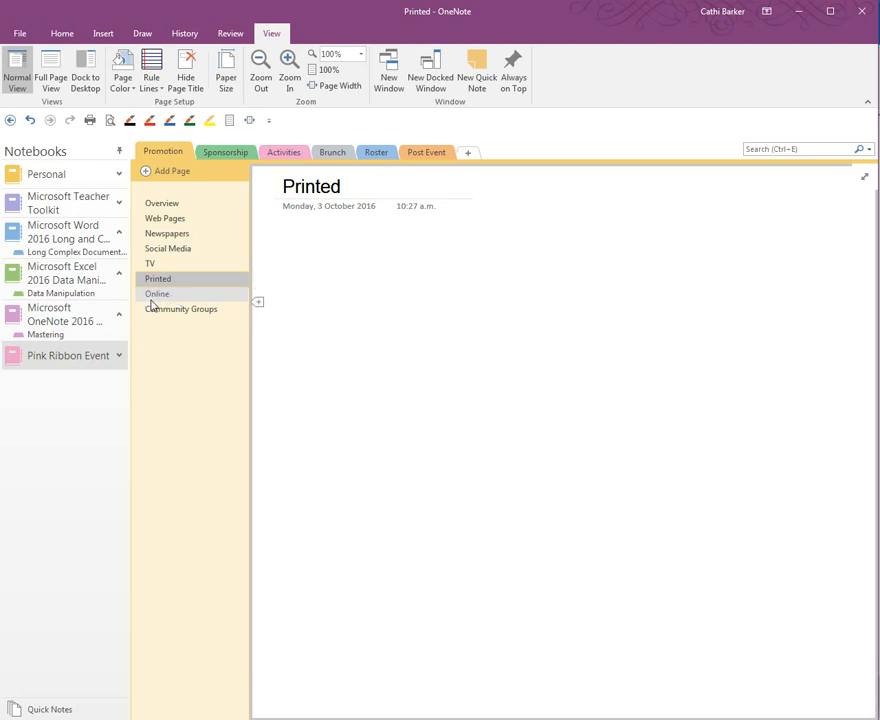
drag(163, 278, 210, 286)
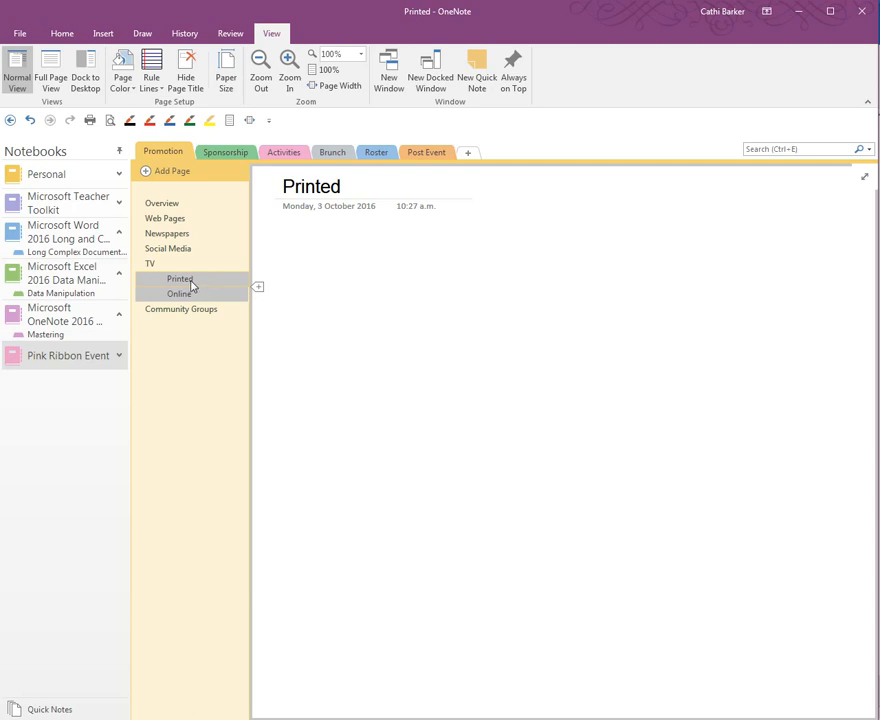
mouse_move(174, 281)
mouse_down()
mouse_move(142, 280)
mouse_move(168, 281)
mouse_move(159, 279)
mouse_up()
click(178, 283)
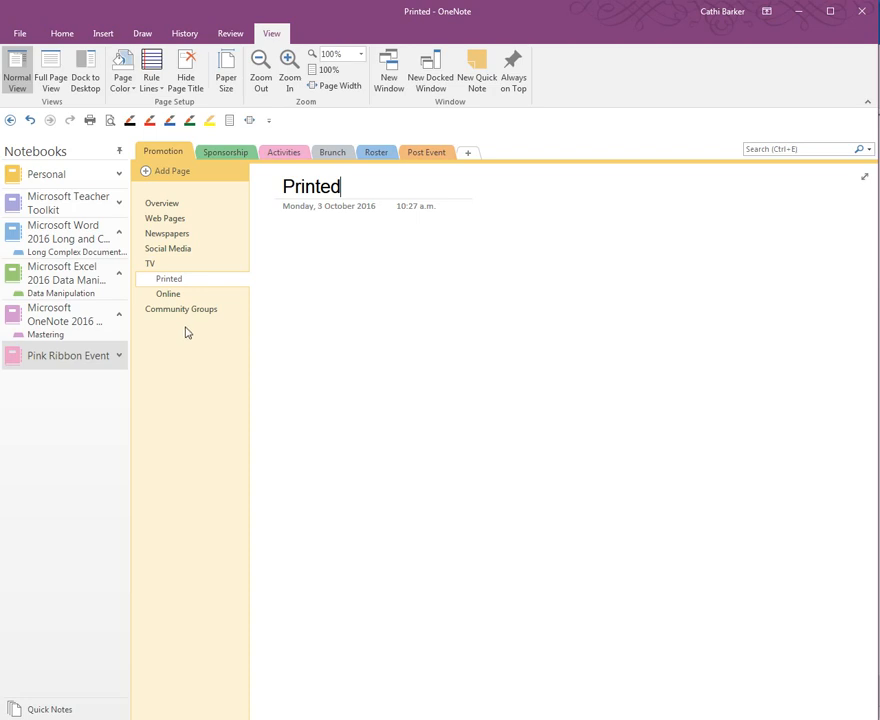
Switch to the Roster section and open the page templates
click(379, 155)
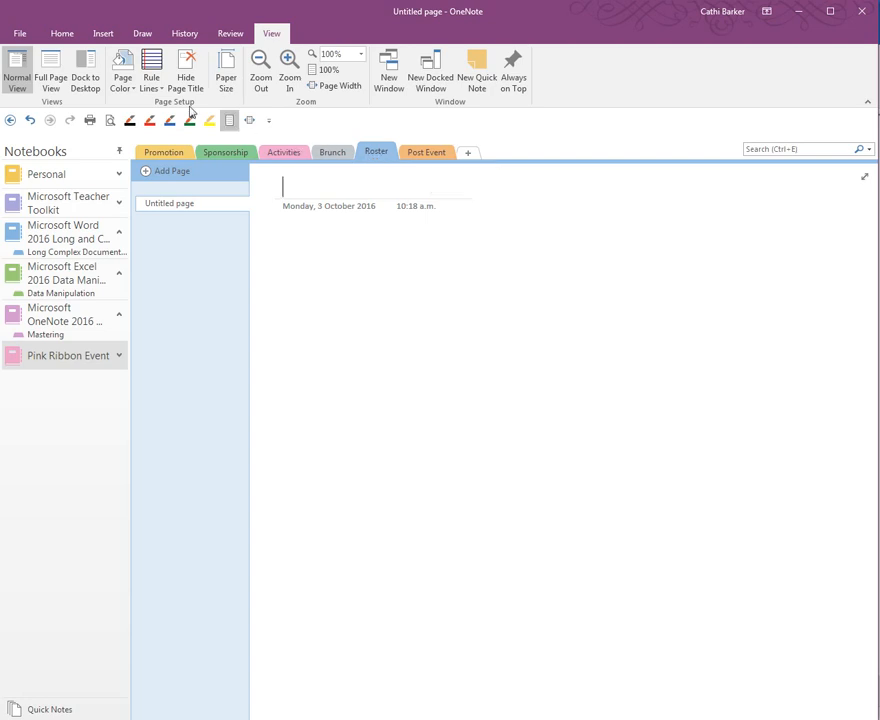
click(104, 35)
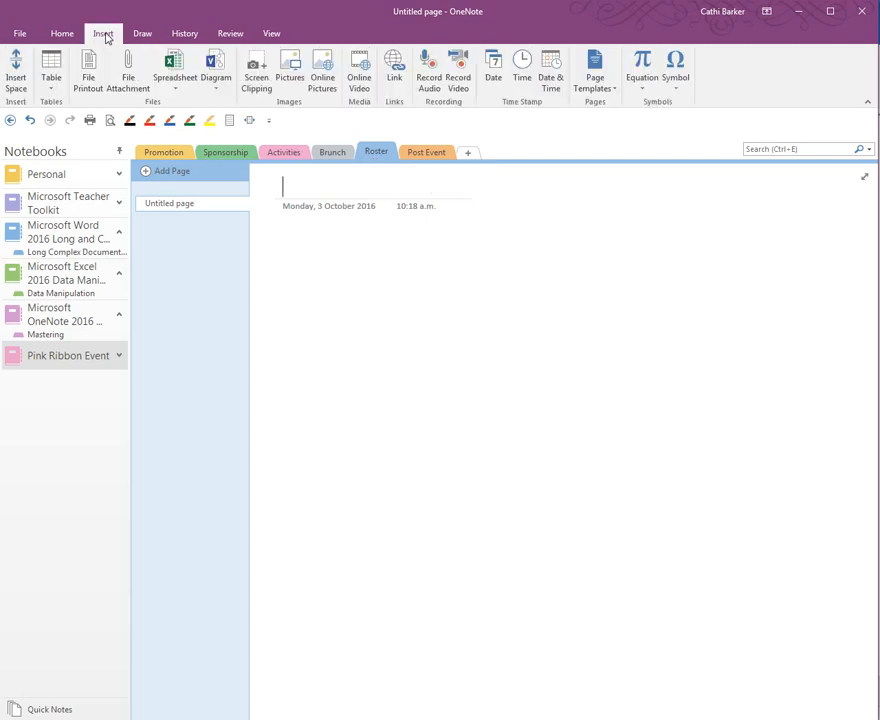
click(597, 65)
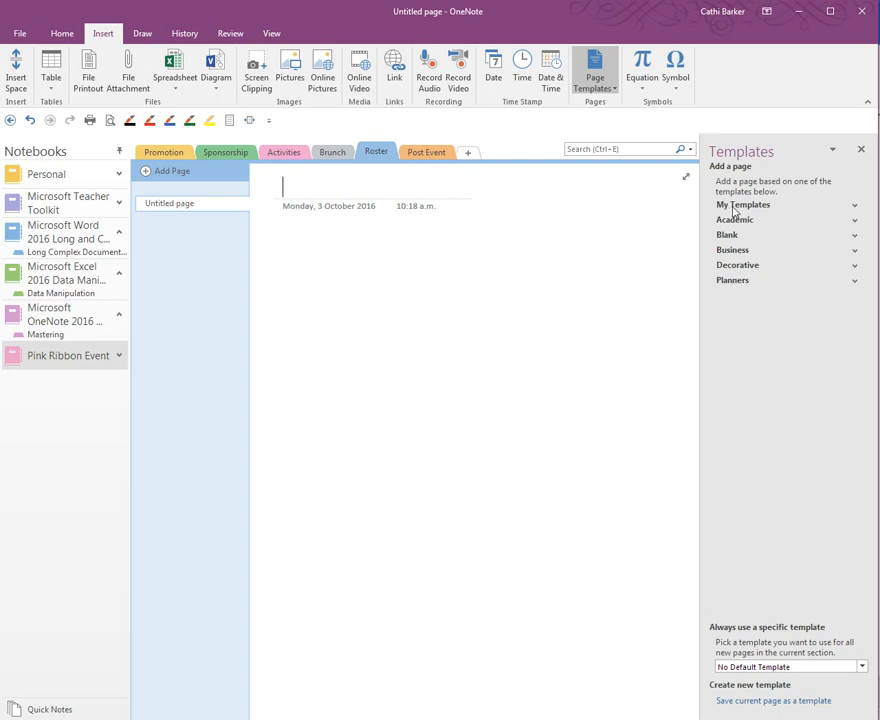
Browse the template categories and add two Roster pages based on the decorative templates Glasses Corner and Pushpins Corner
click(855, 223)
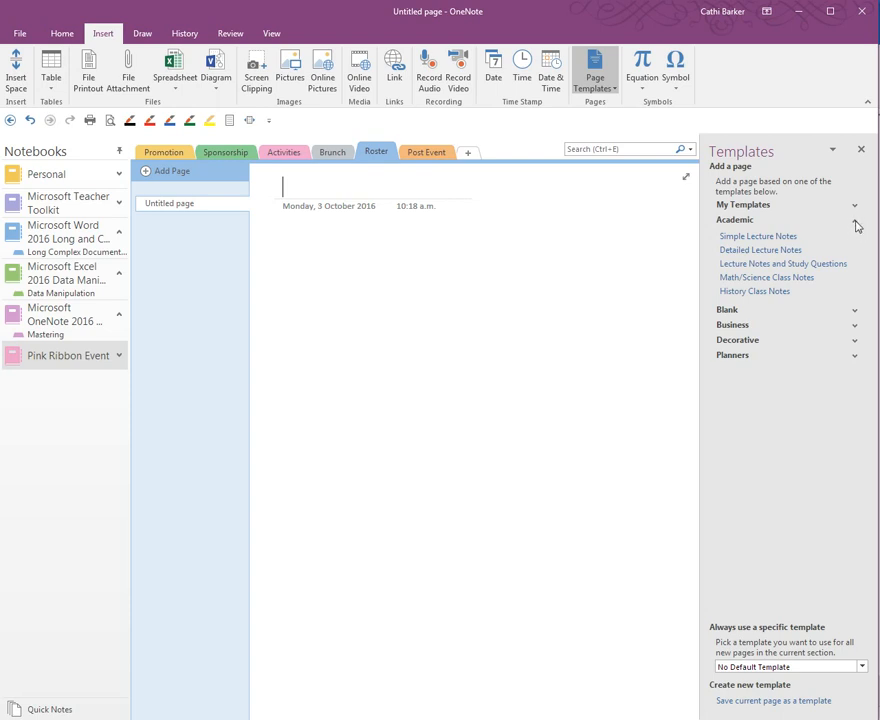
click(855, 223)
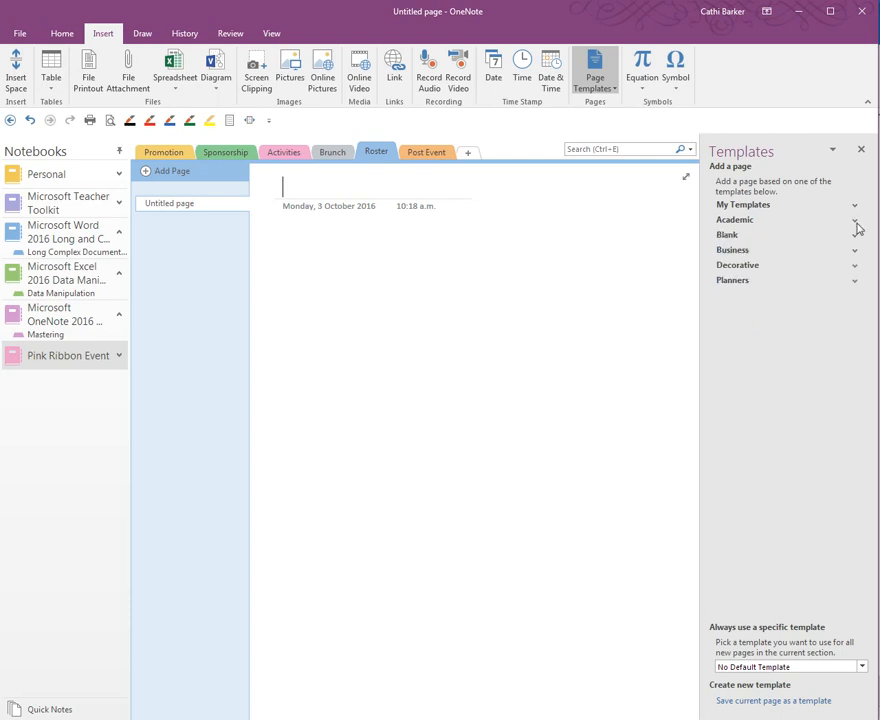
click(855, 224)
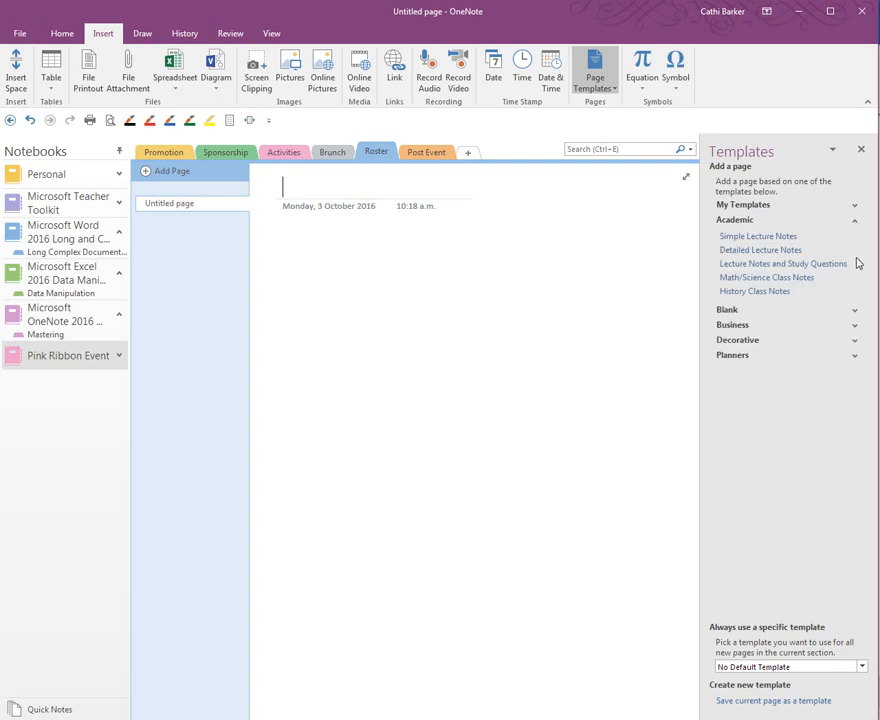
click(855, 311)
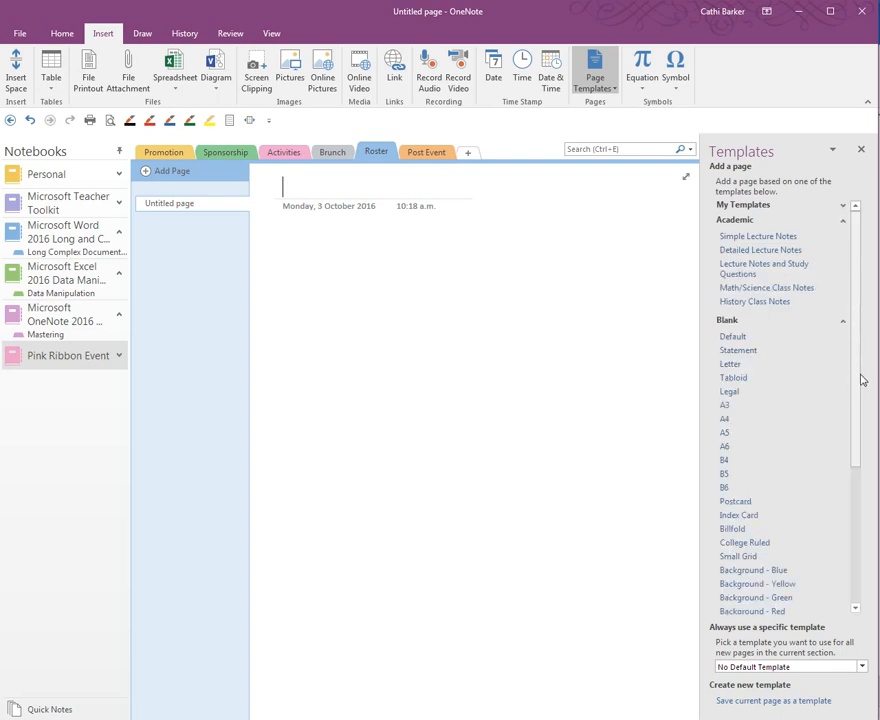
click(842, 321)
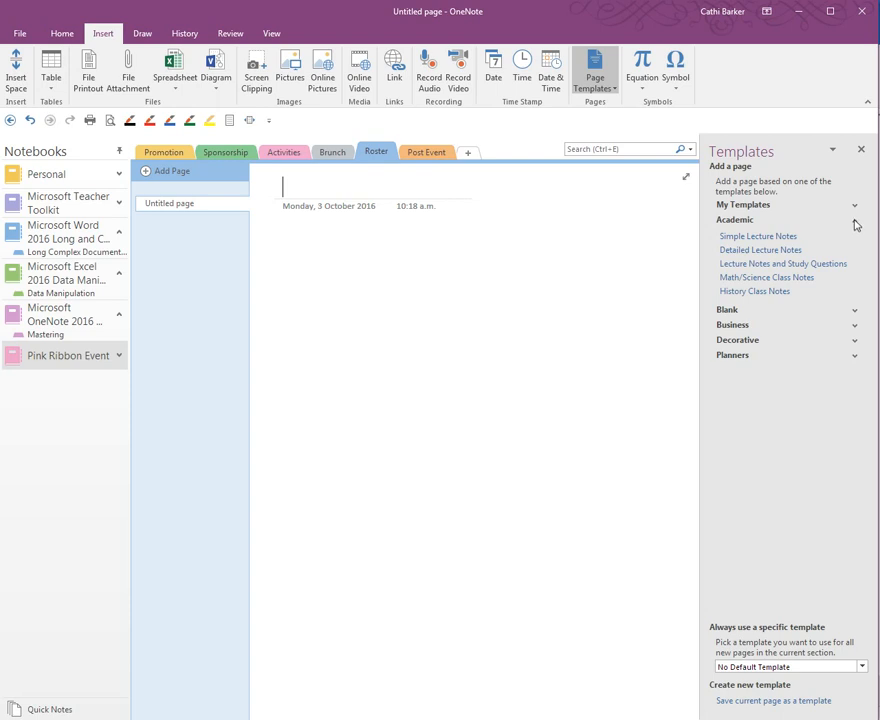
click(855, 344)
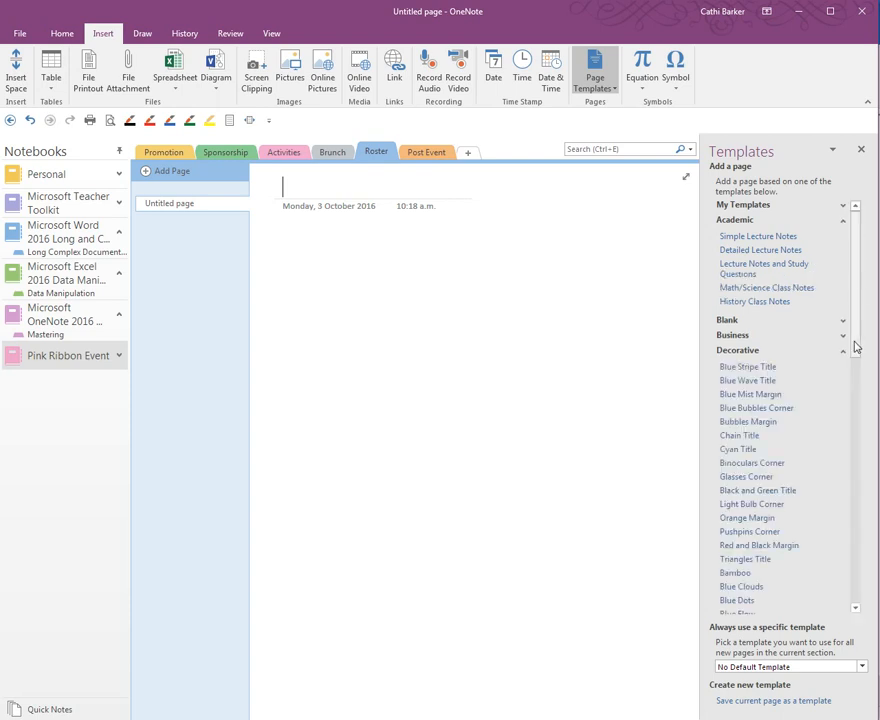
click(747, 477)
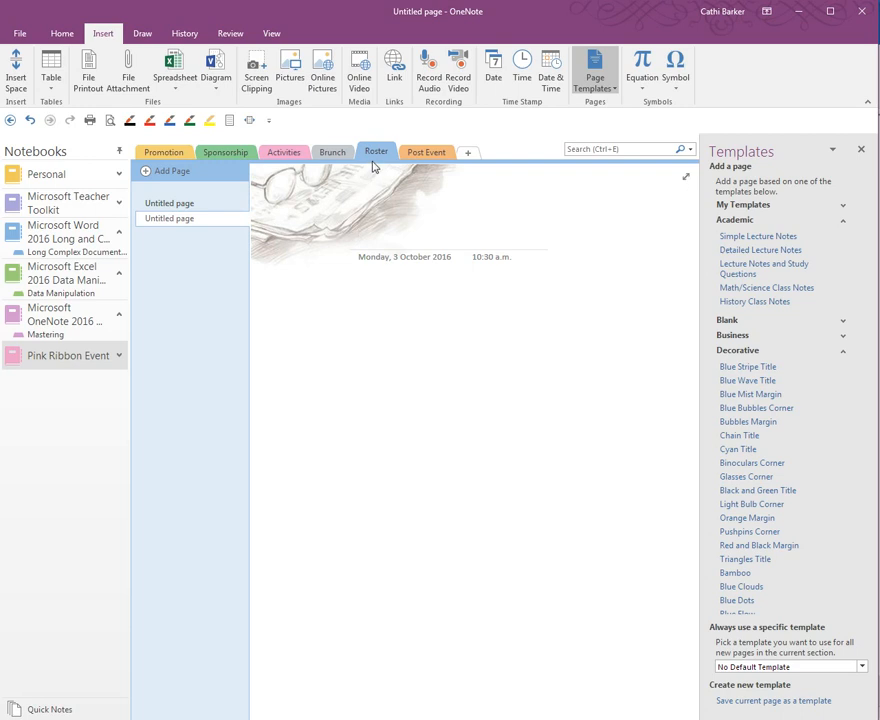
click(752, 534)
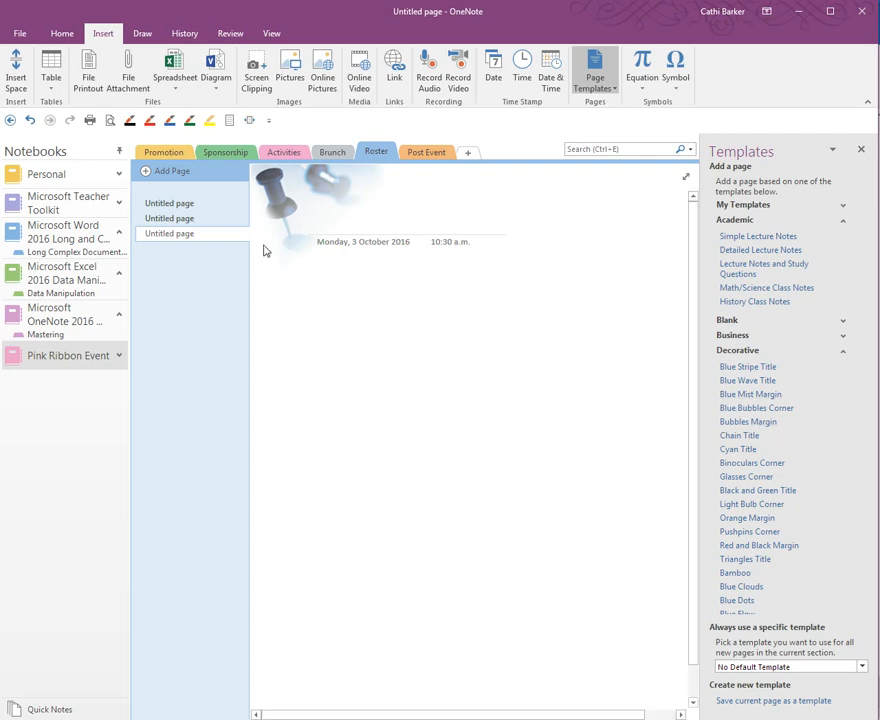
Delete the original plain untitled page, the first one in the Roster section
right_click(187, 207)
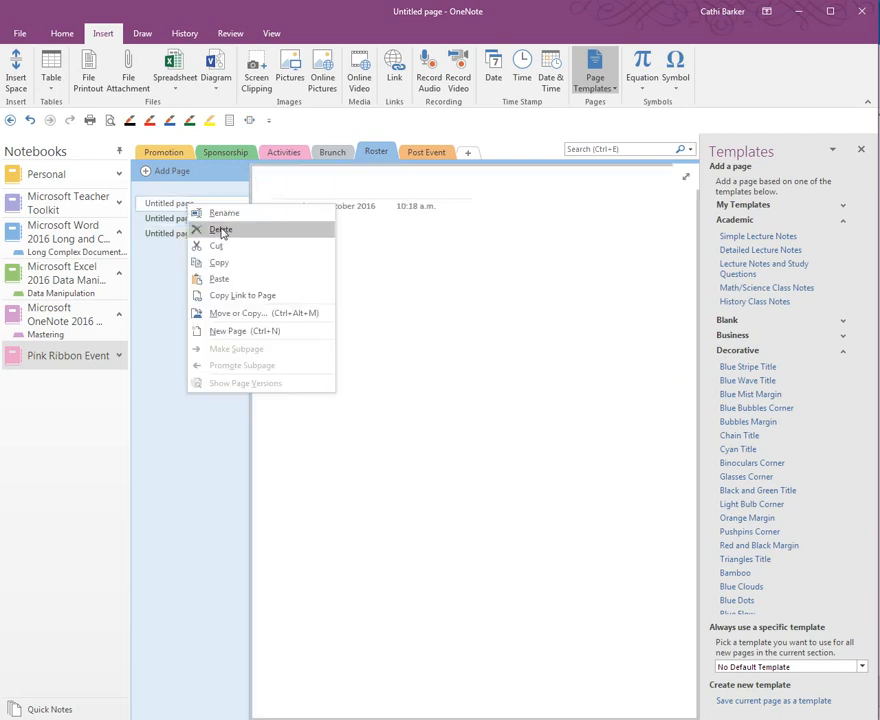
click(222, 231)
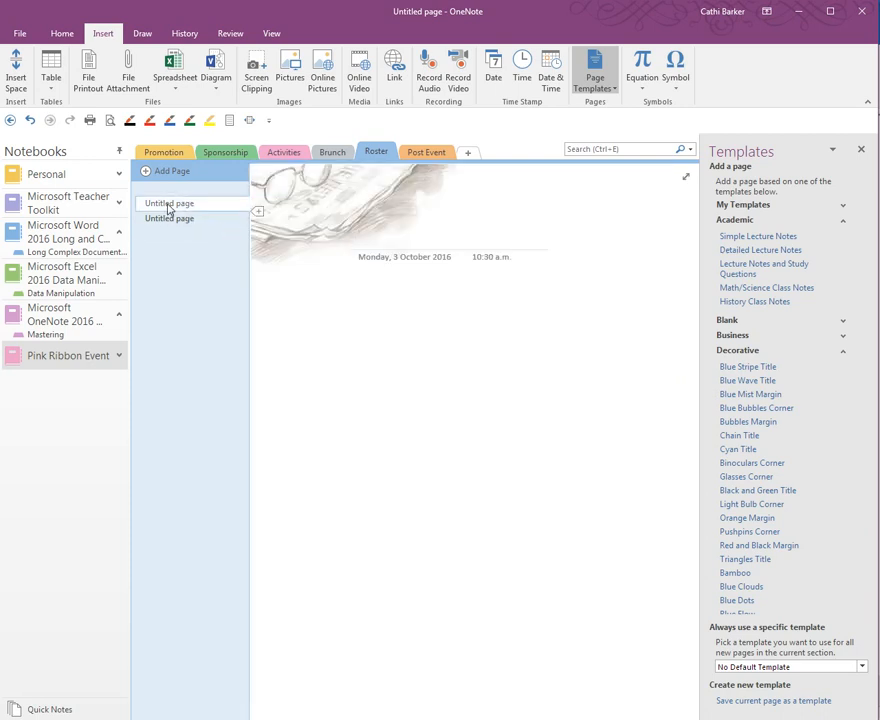
Delete the two remaining untitled template-based pages, Glasses Corner and Pushpins Corner, from the Roster section
right_click(169, 208)
click(198, 230)
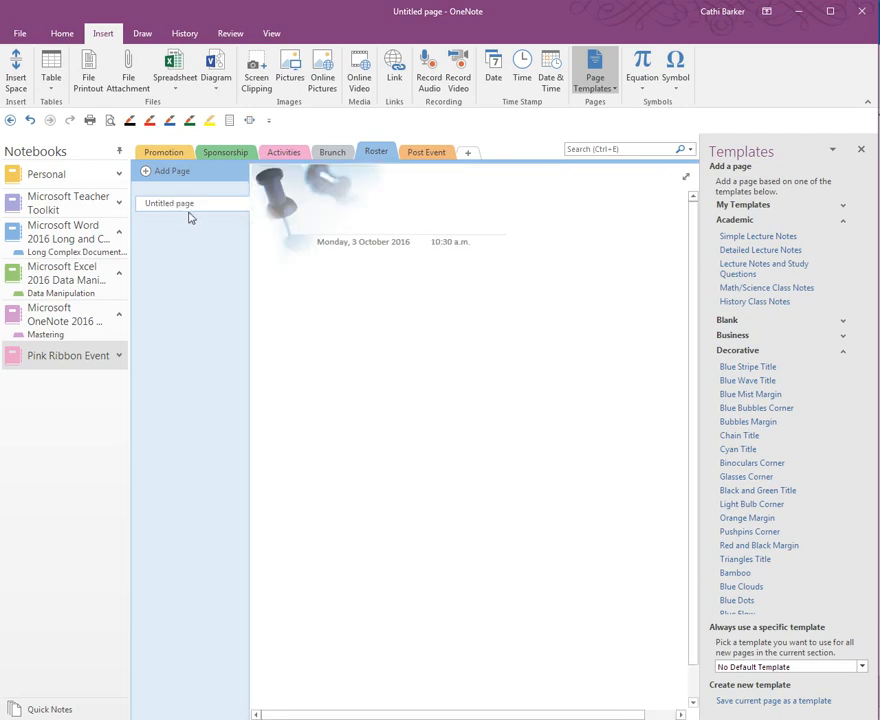
right_click(182, 207)
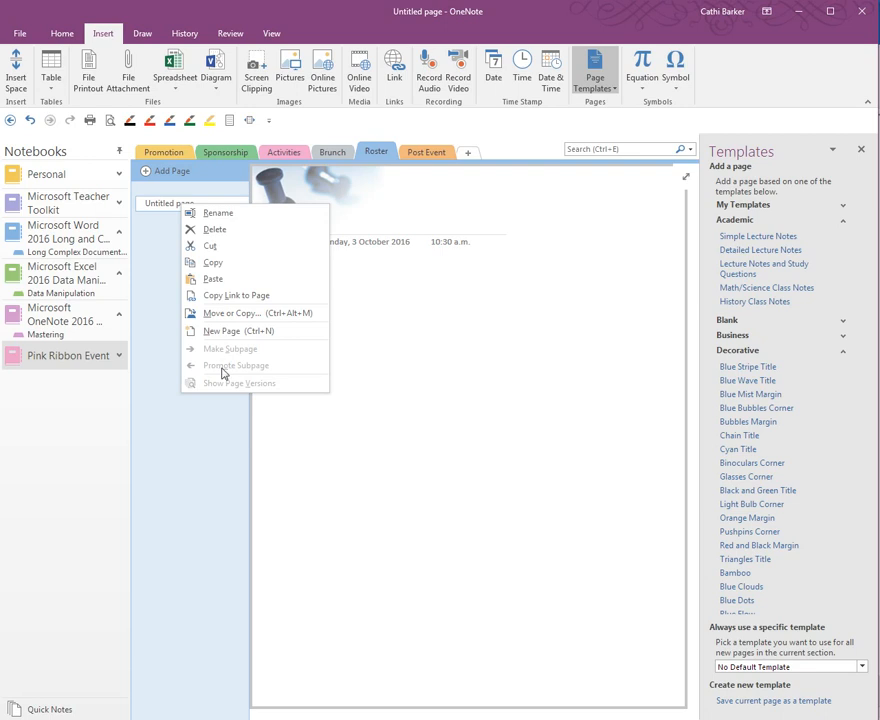
click(224, 230)
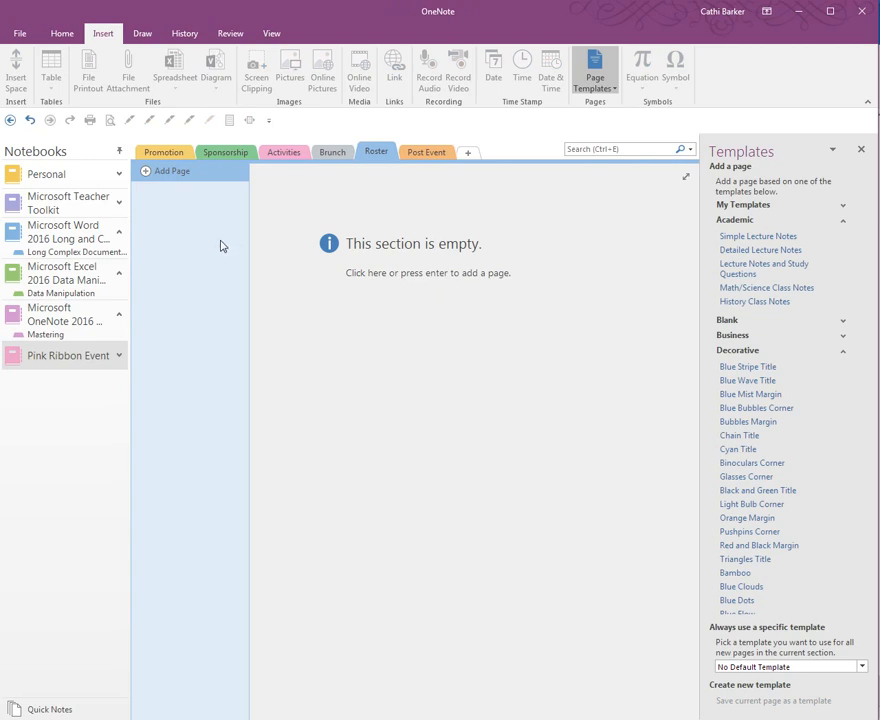
Add two Roster pages based on the business templates Project Overview and Informal Meeting Notes
click(844, 354)
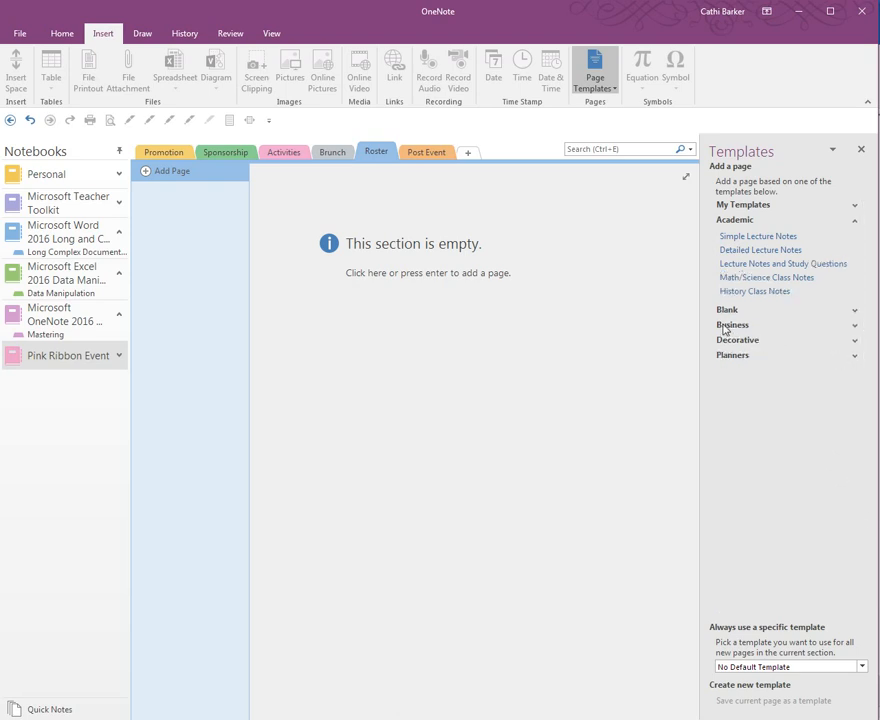
click(855, 326)
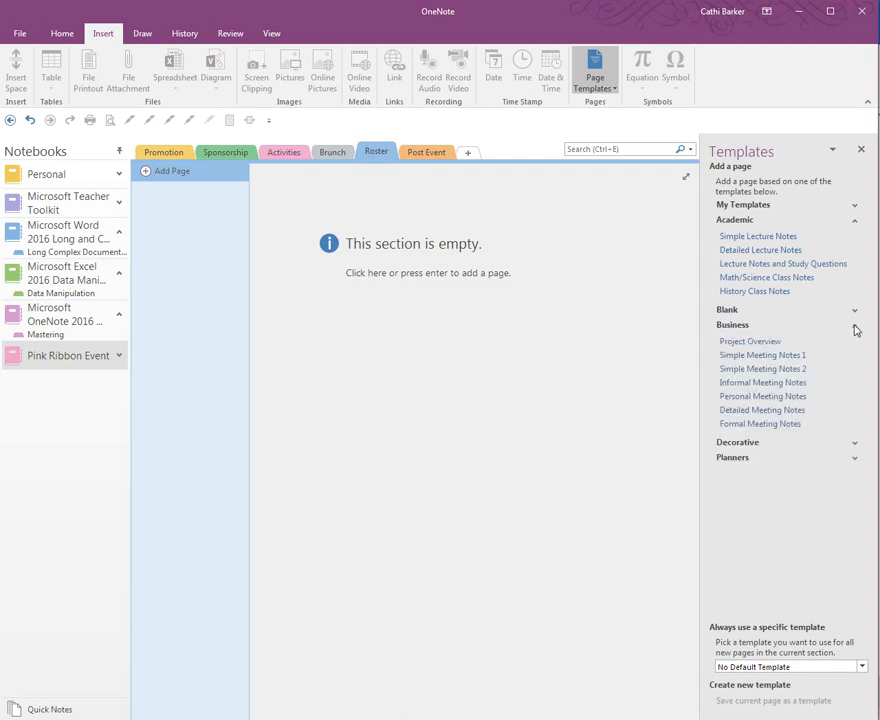
click(751, 342)
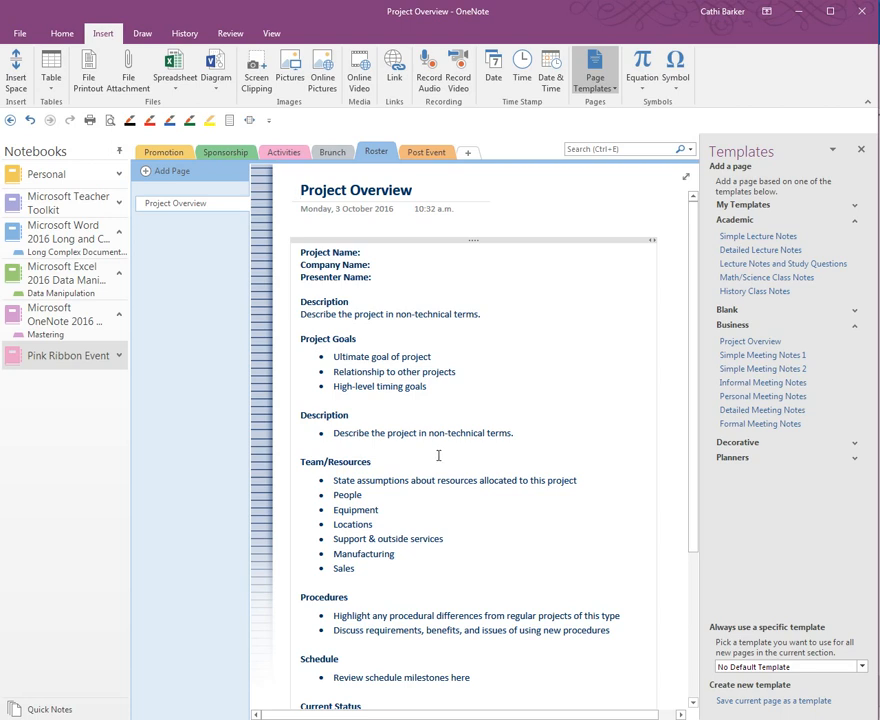
click(766, 388)
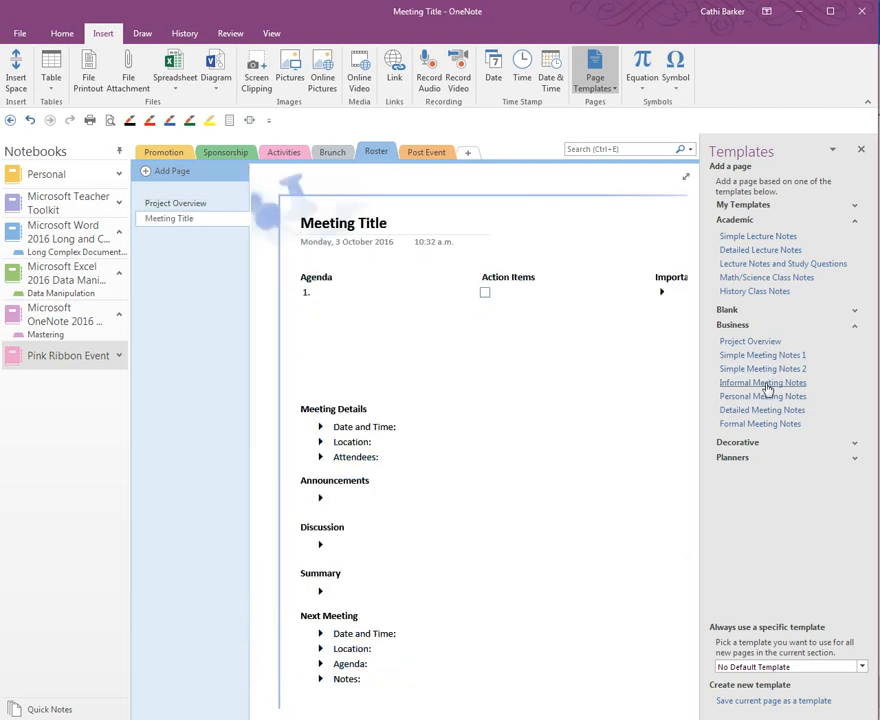
Move the Meeting Title page above Project Overview in the Roster section, and open the Project Overview page
click(172, 222)
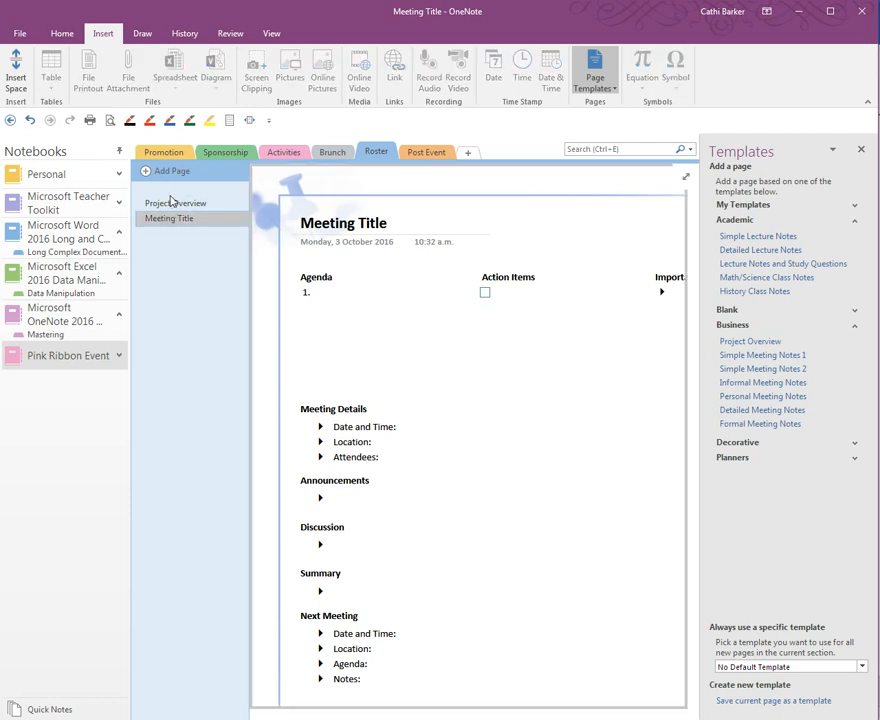
drag(172, 222, 173, 203)
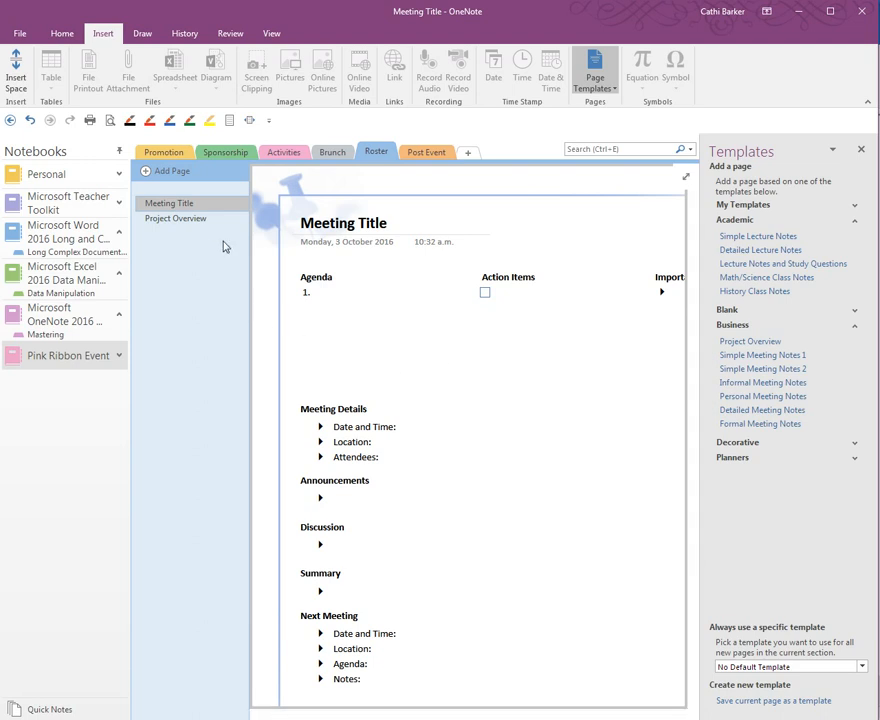
click(194, 222)
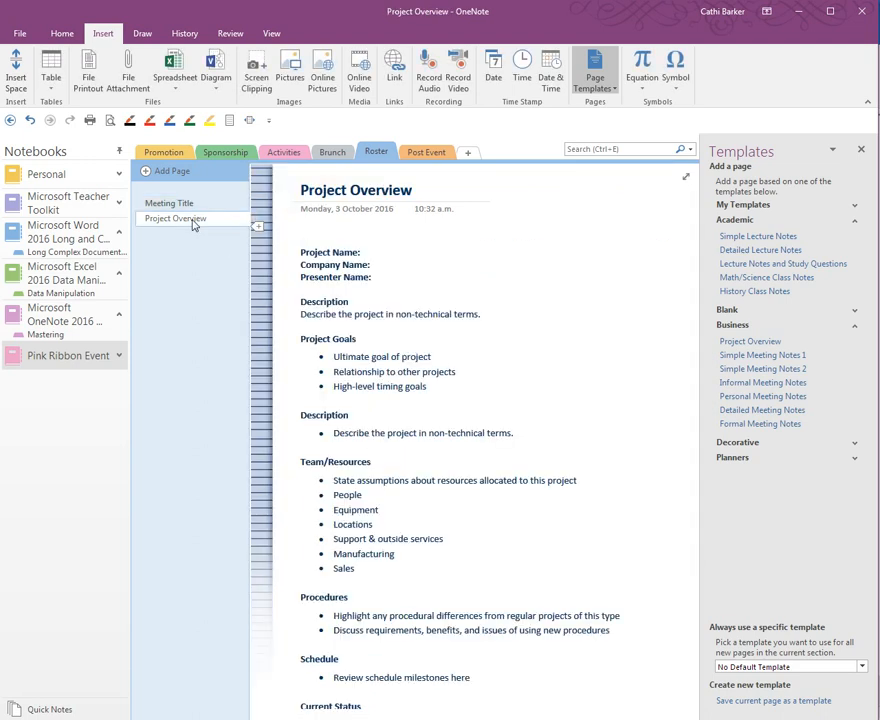
Create a new blank page after Project Overview and title it "Event Timetable Page"
right_click(194, 224)
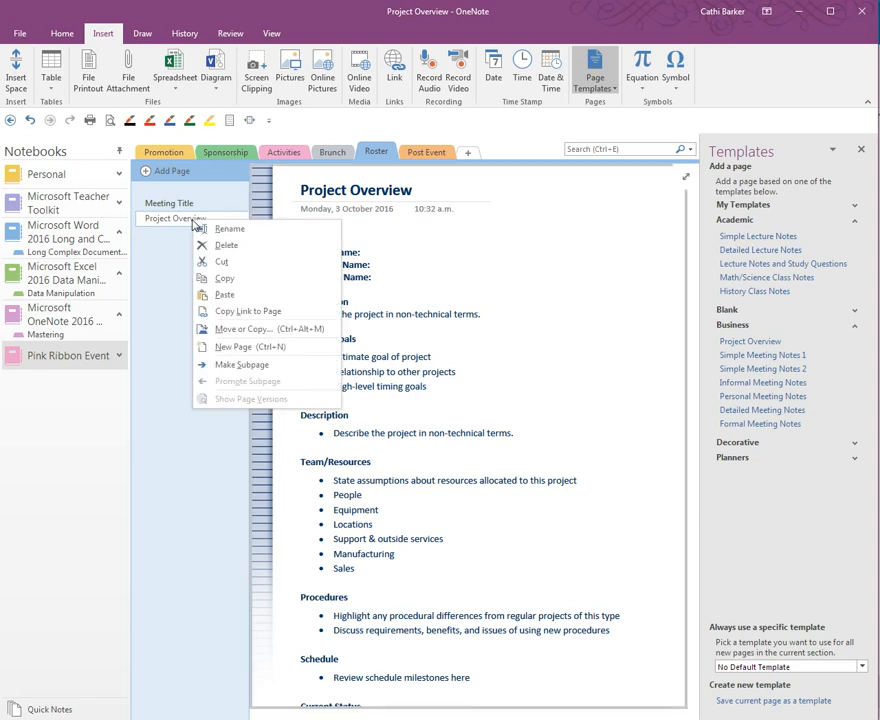
click(228, 347)
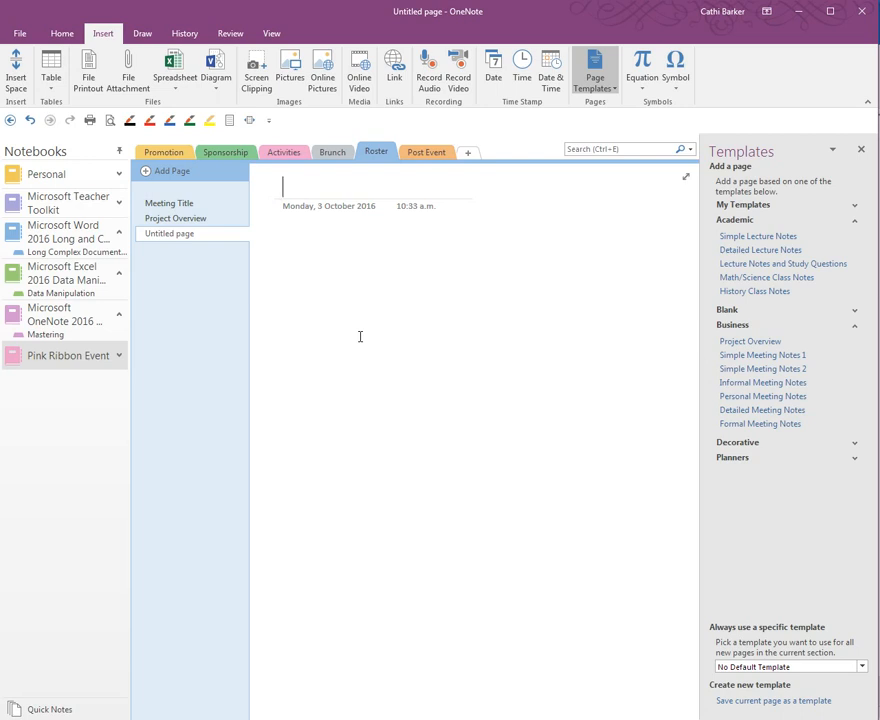
text(Event)
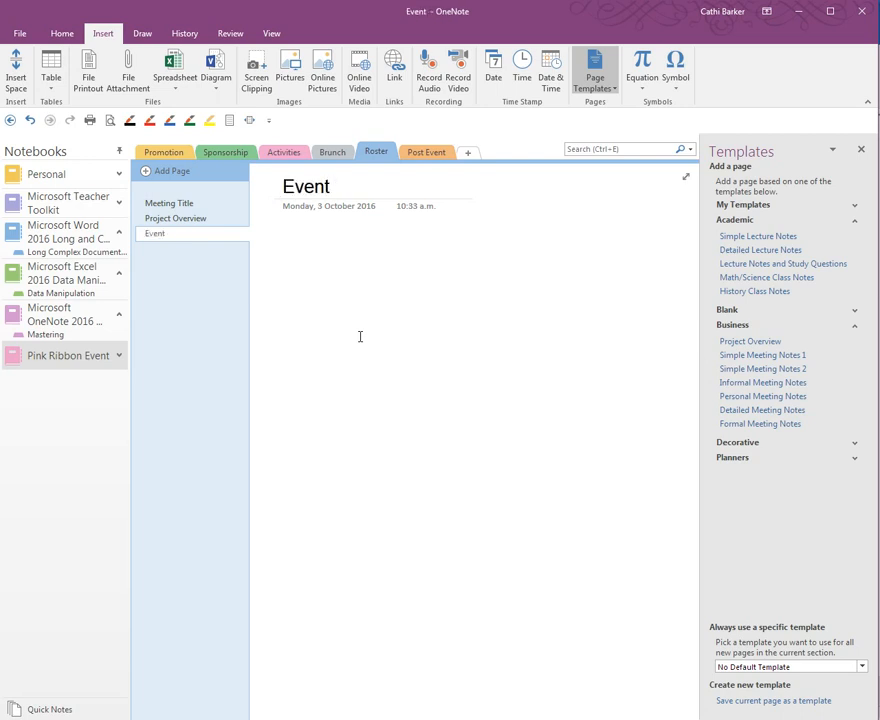
text( Timetab)
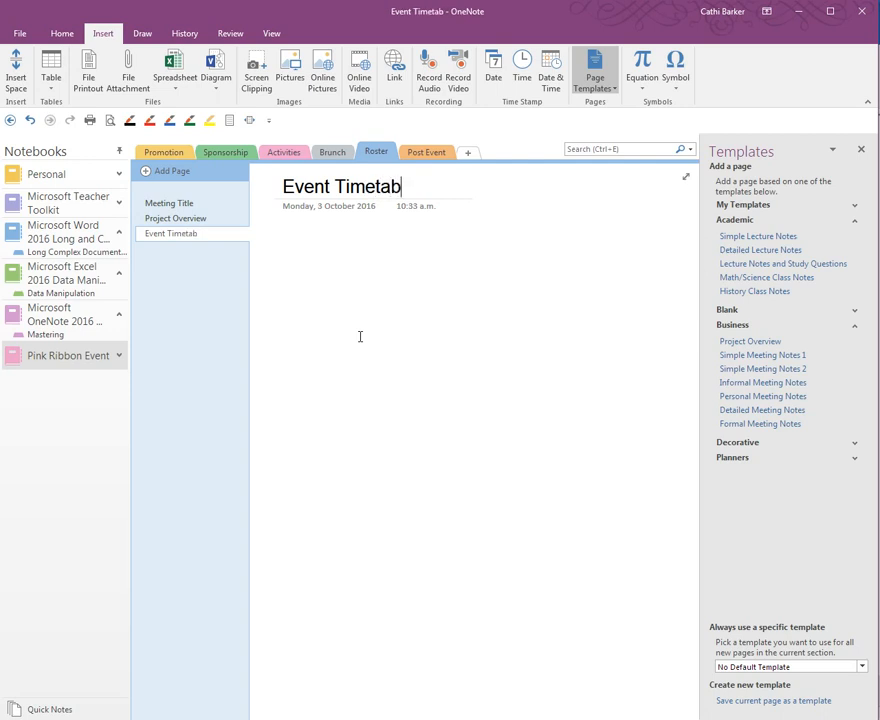
text(le Page)
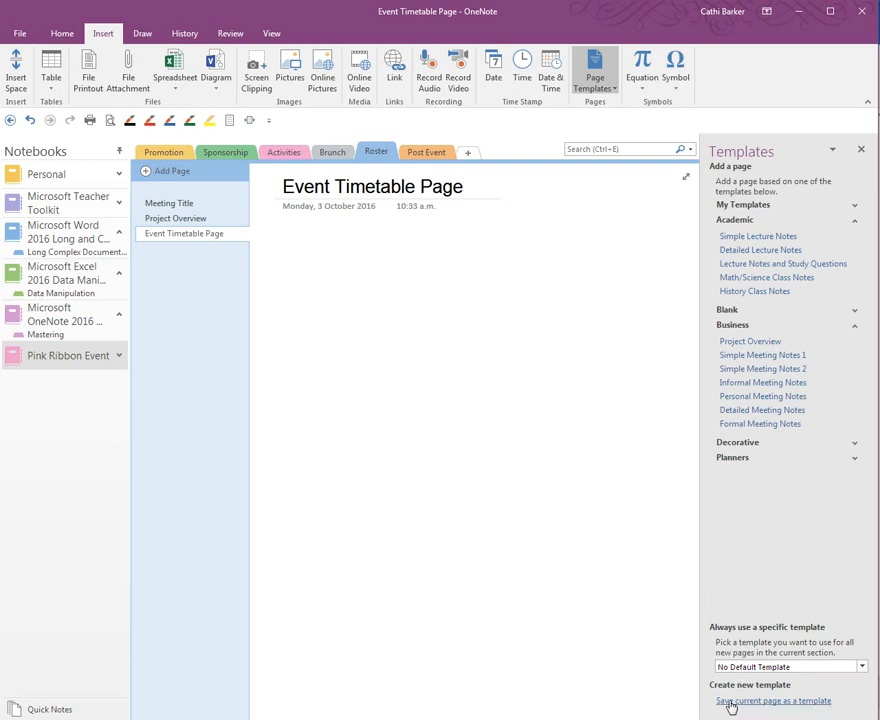
Save the current page as a template named "Event Timetable Page"
click(808, 702)
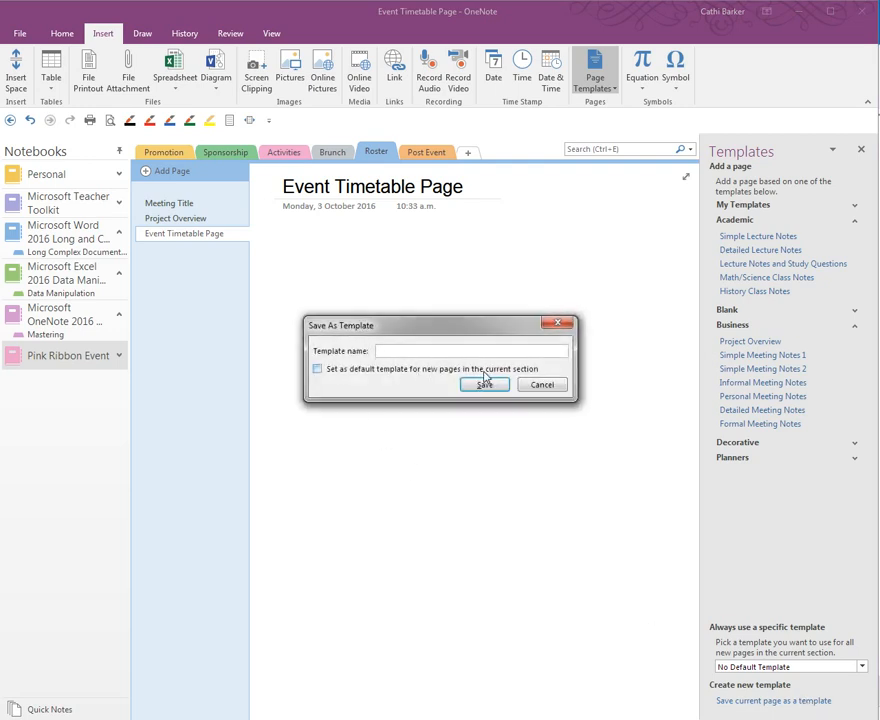
text(Event Timetable Page)
click(485, 386)
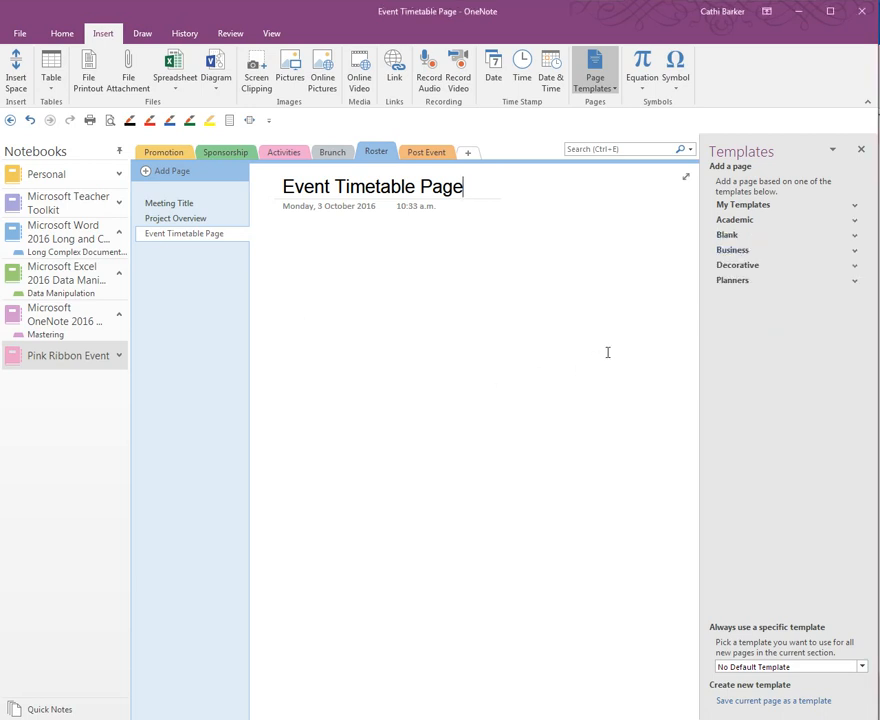
Add two more Roster pages based on the custom template Event Timetable Page
click(855, 207)
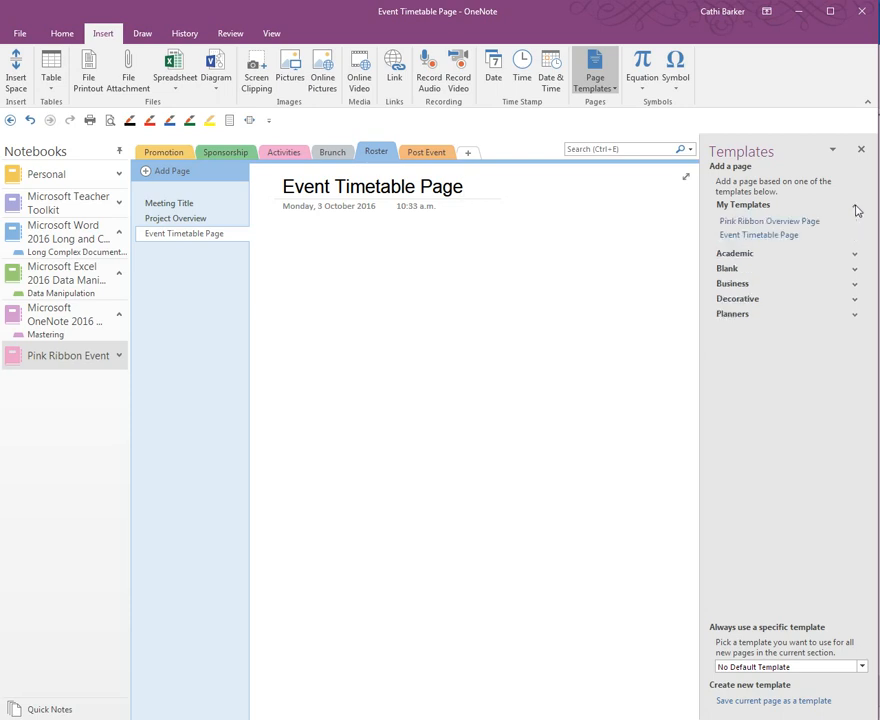
click(764, 237)
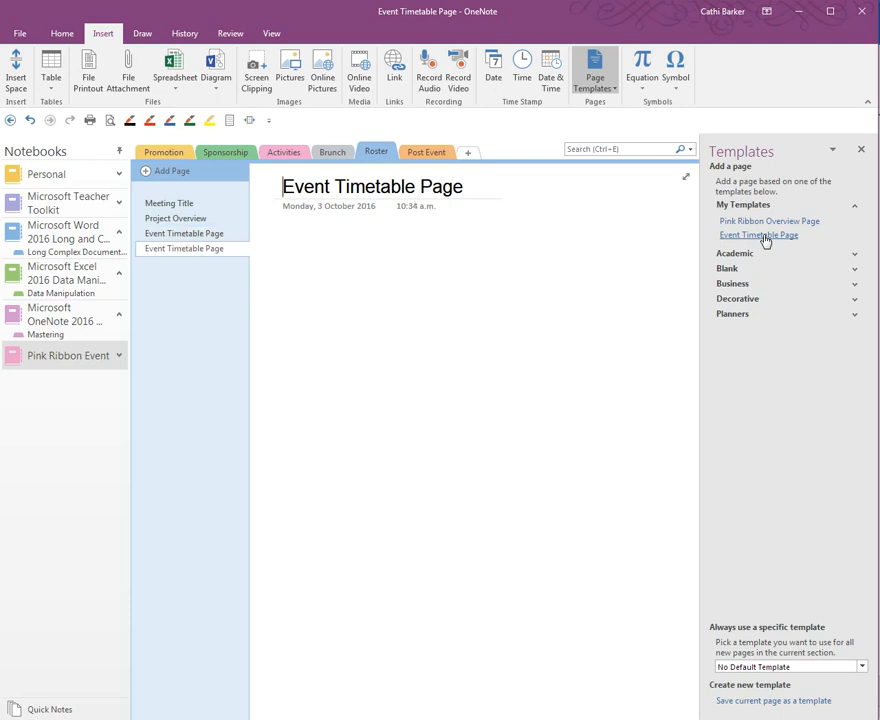
click(202, 234)
click(202, 250)
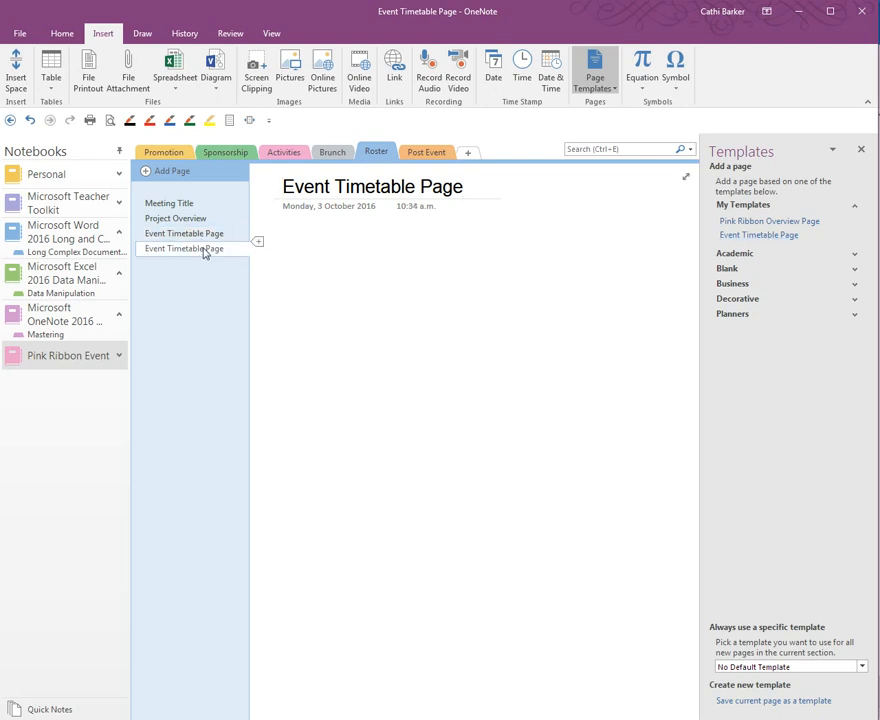
click(755, 237)
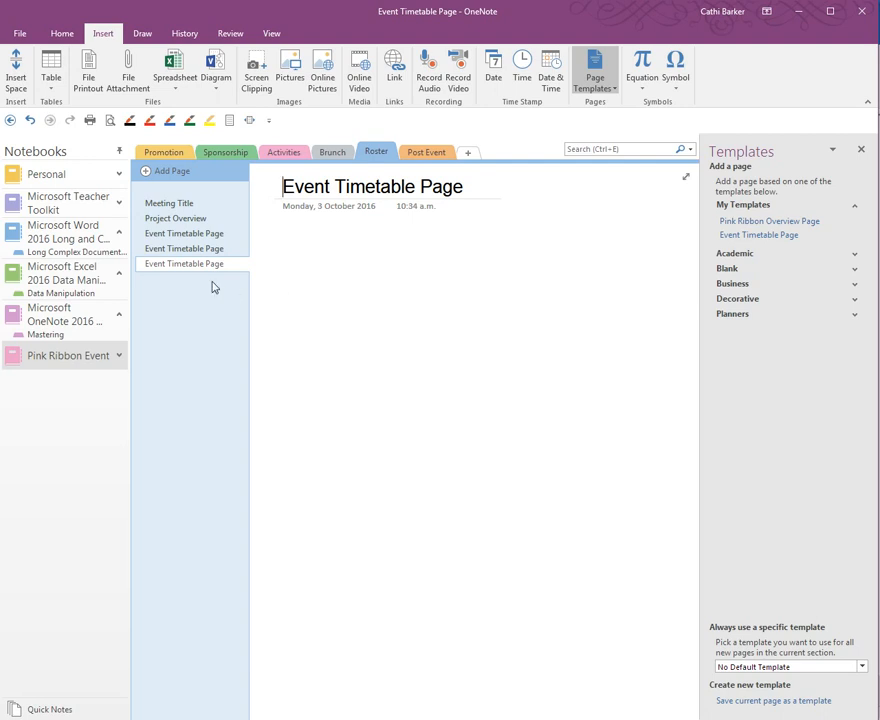
Delete all three Event Timetable Page pages from the Roster section together
click(184, 235)
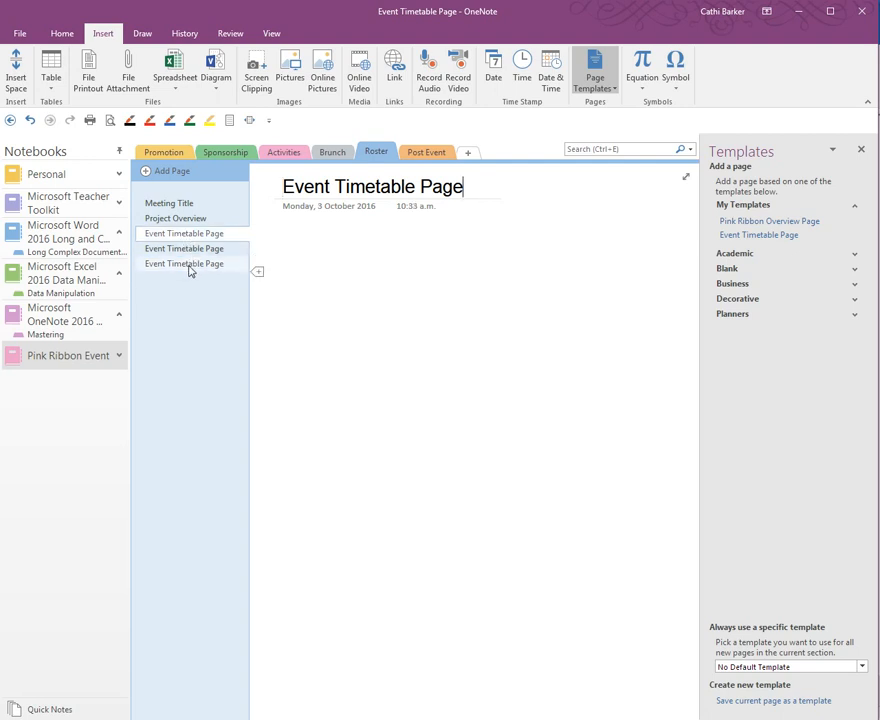
shift+click(188, 265)
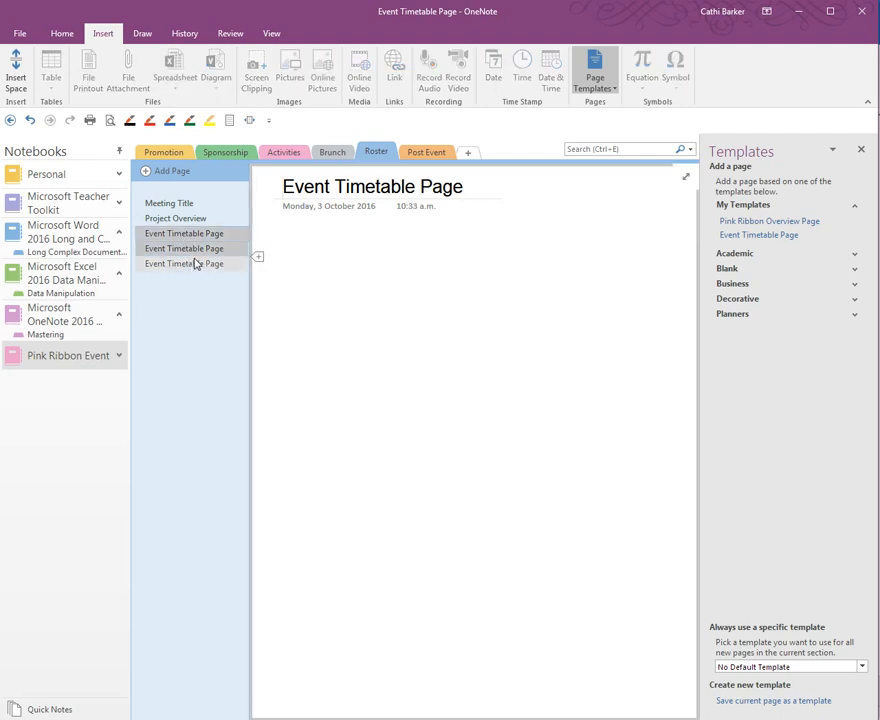
right_click(197, 255)
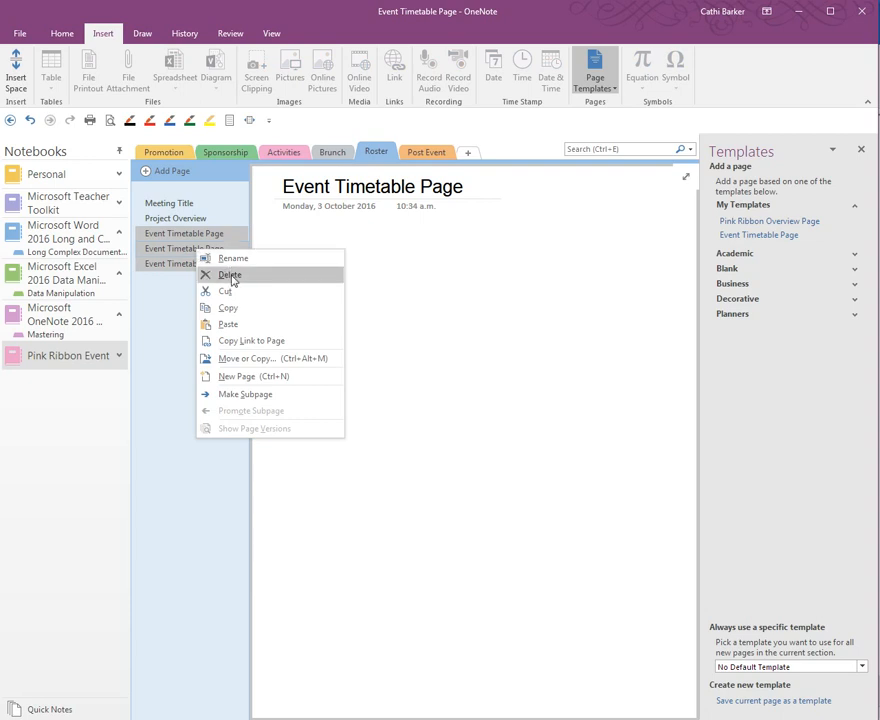
click(232, 276)
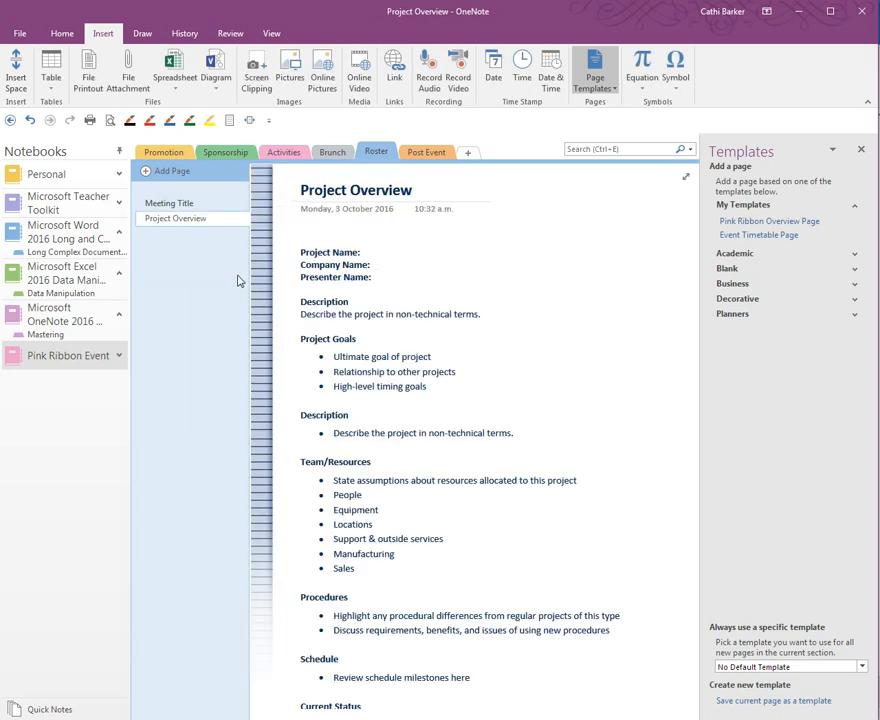